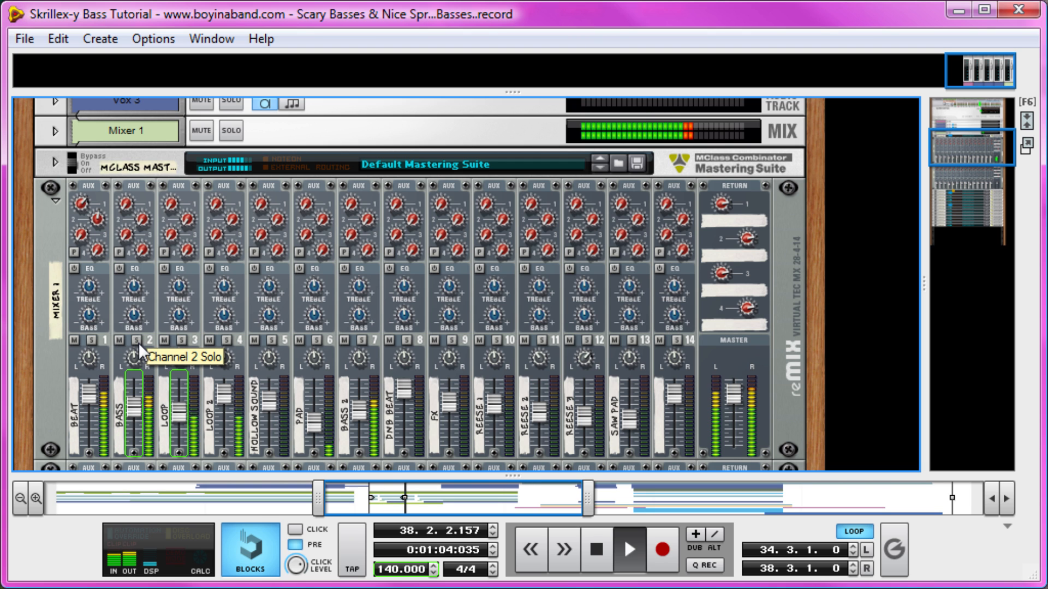
- Stop playback and create a Combinator in the rack below the empty Mixer 4
key("space")
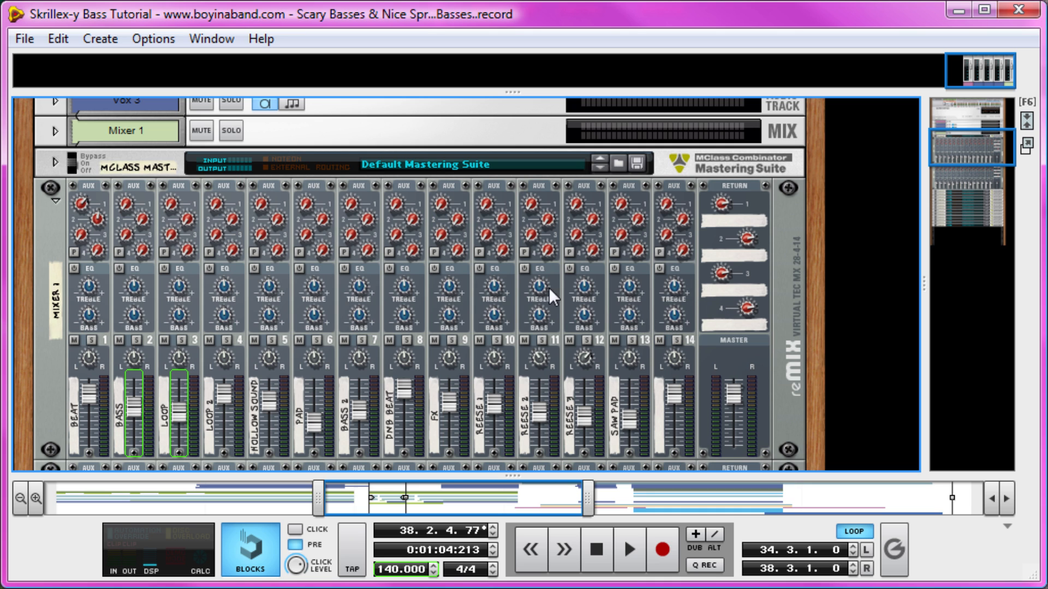
scroll(662, 289, "down", 8)
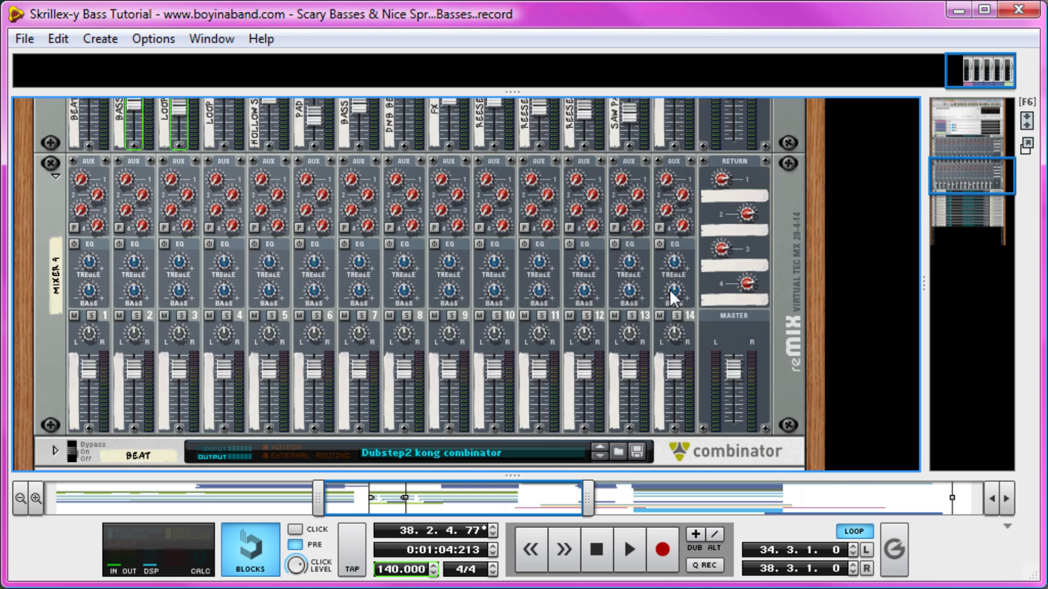
right_click(792, 225)
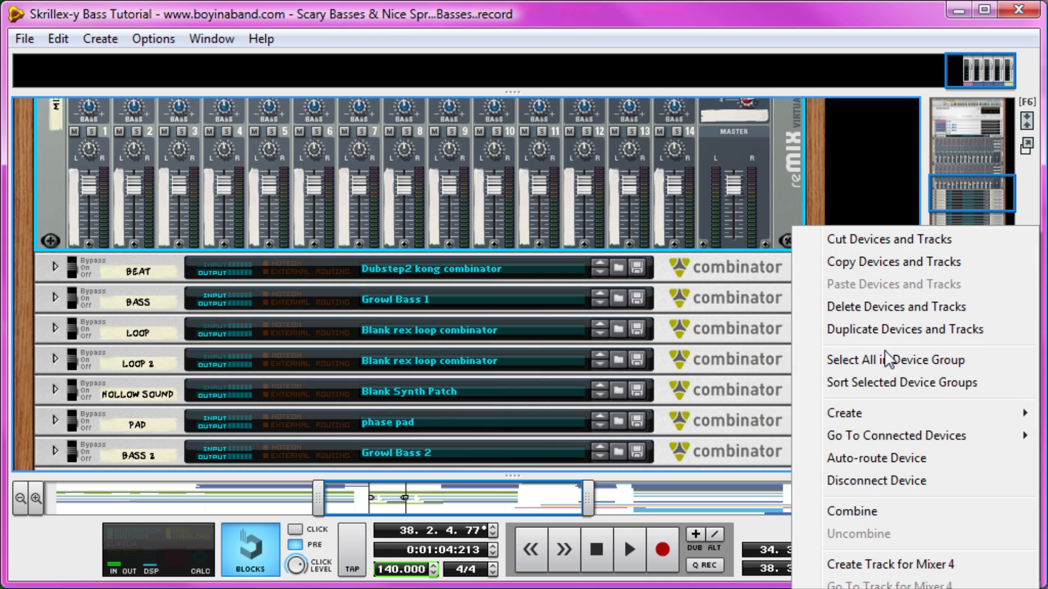
left_click(1043, 153)
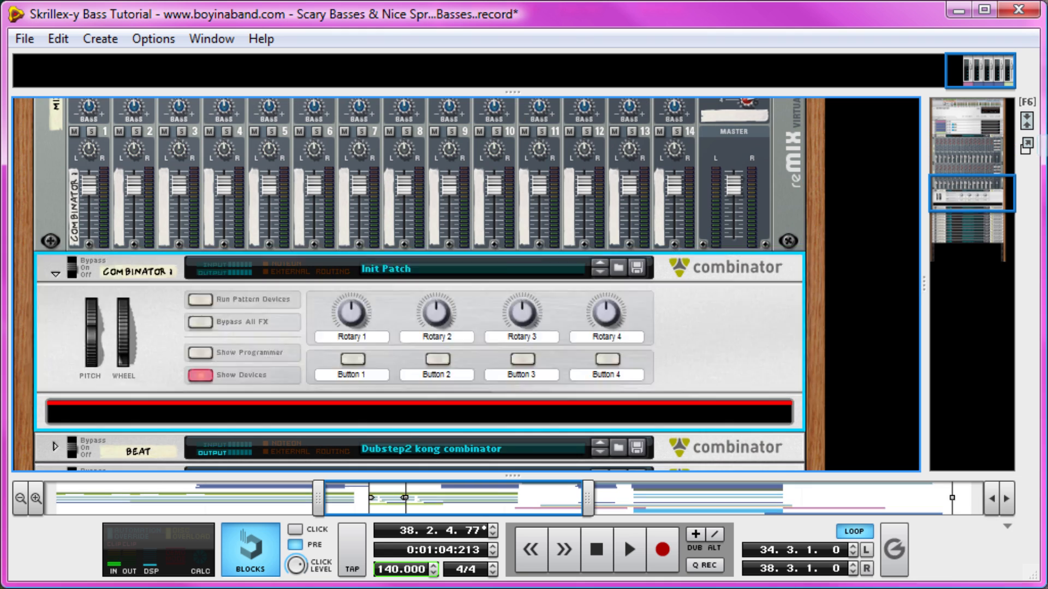
- Add a Line Mixer 6:2 inside the new Combinator
scroll(595, 281, "down", 5)
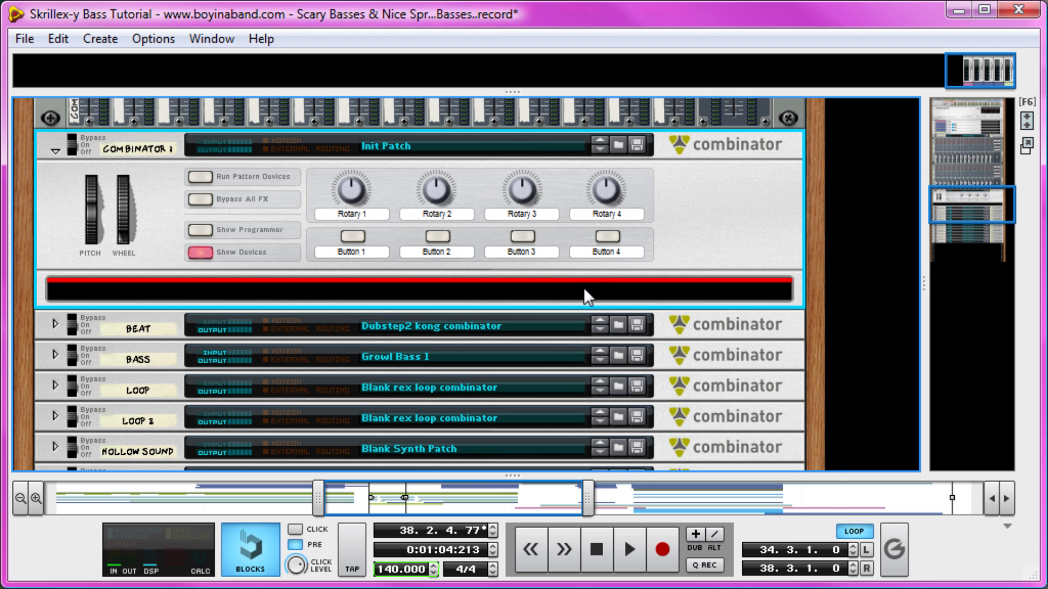
right_click(584, 287)
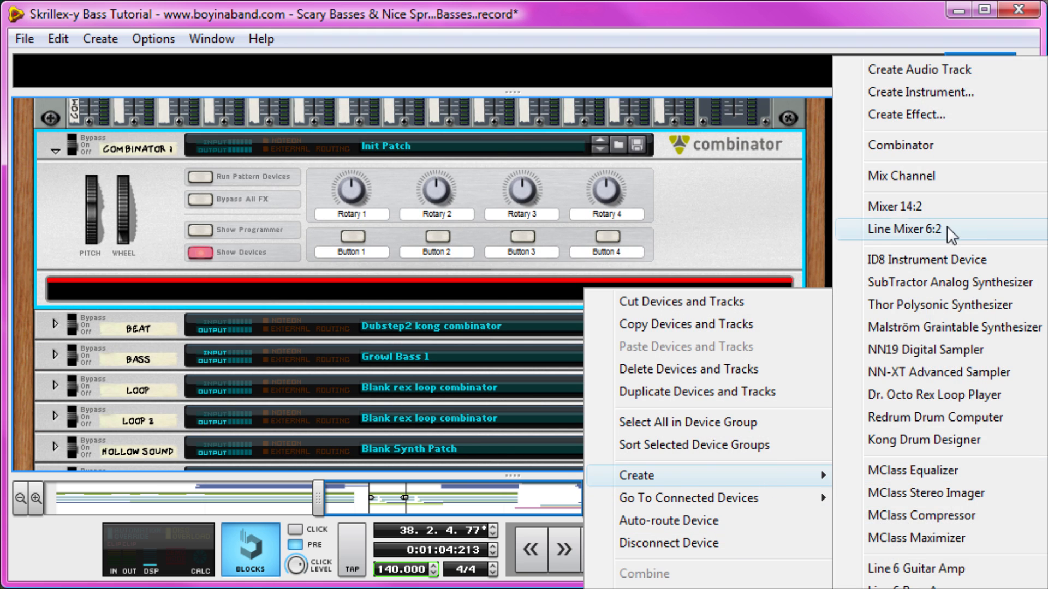
left_click(947, 227)
- Add a Thor Polysonic Synthesizer below the line mixer inside the Combinator
scroll(644, 246, "down", 3)
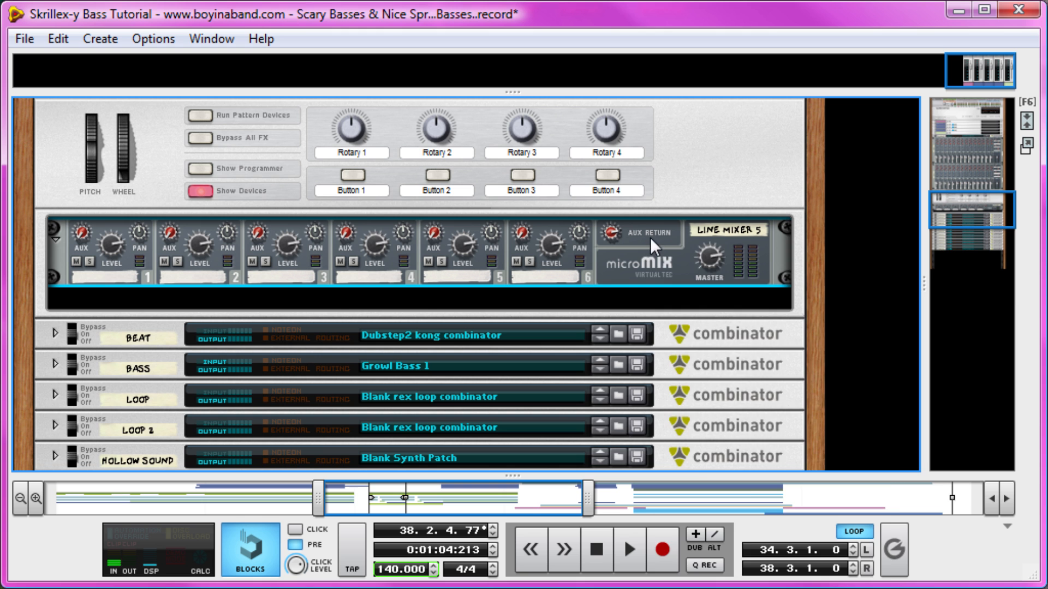
right_click(651, 238)
mouse_move(768, 430)
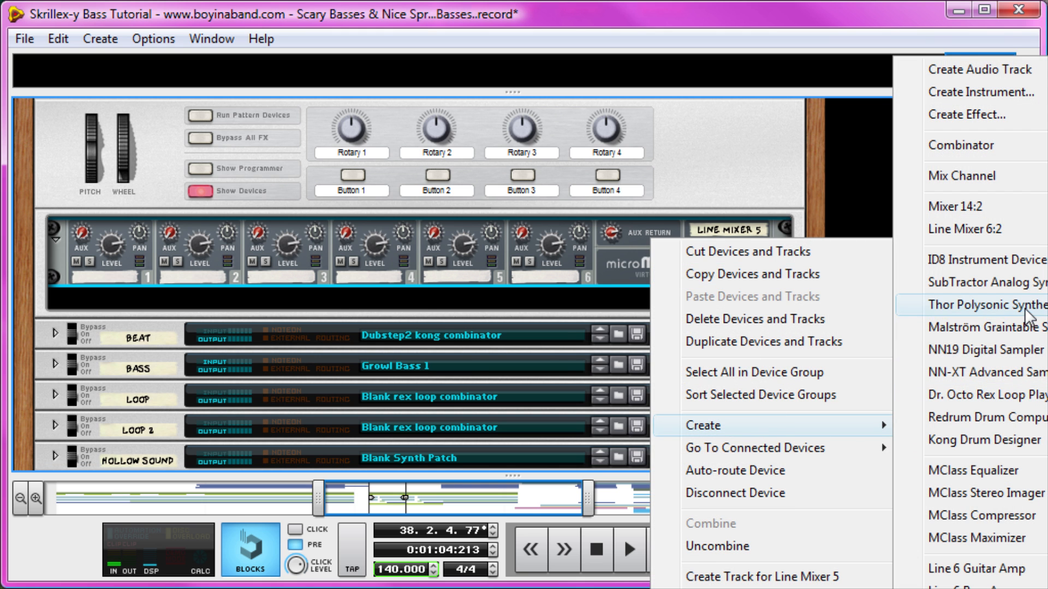
left_click(1025, 307)
- Reset Thor to the Init Patch and show its programmer
right_click(429, 299)
left_click(491, 588)
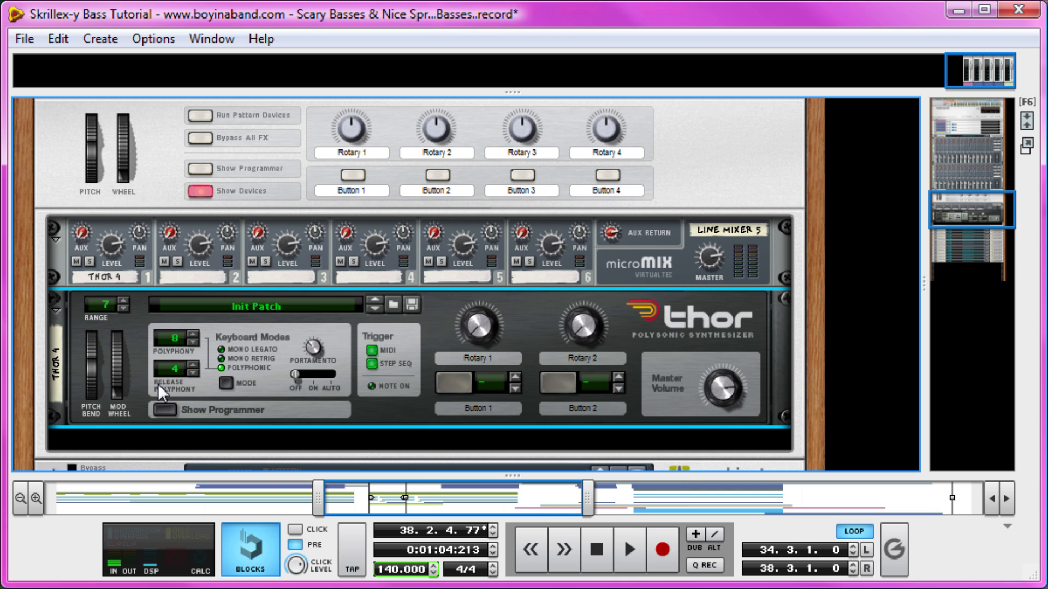
left_click(166, 409)
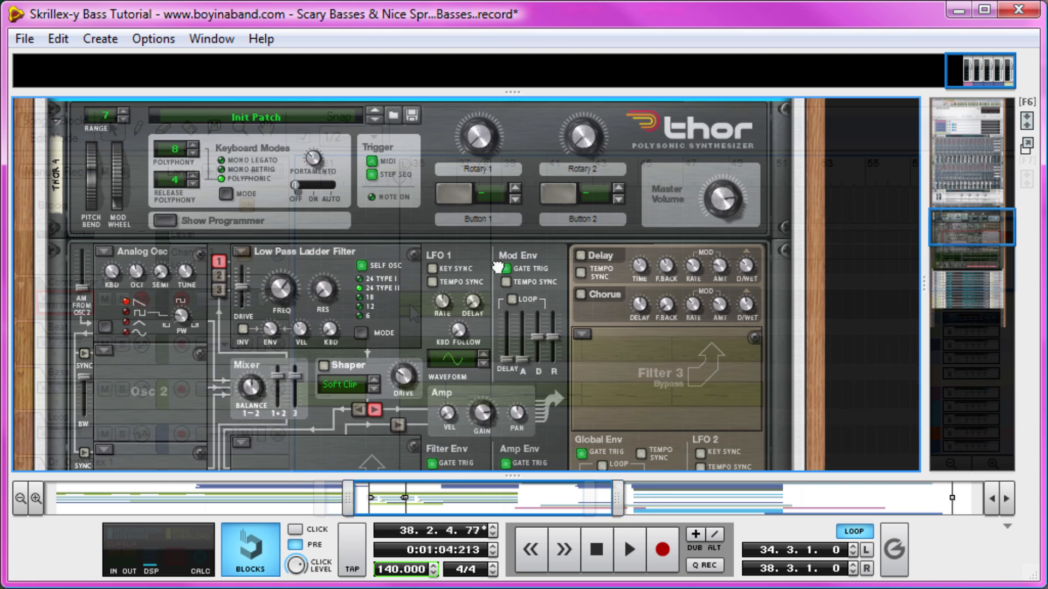
- Open the sequencer, solo the Combinator 1 track and play its clips briefly from the left locator
left_click_drag(434, 476, 409, 101)
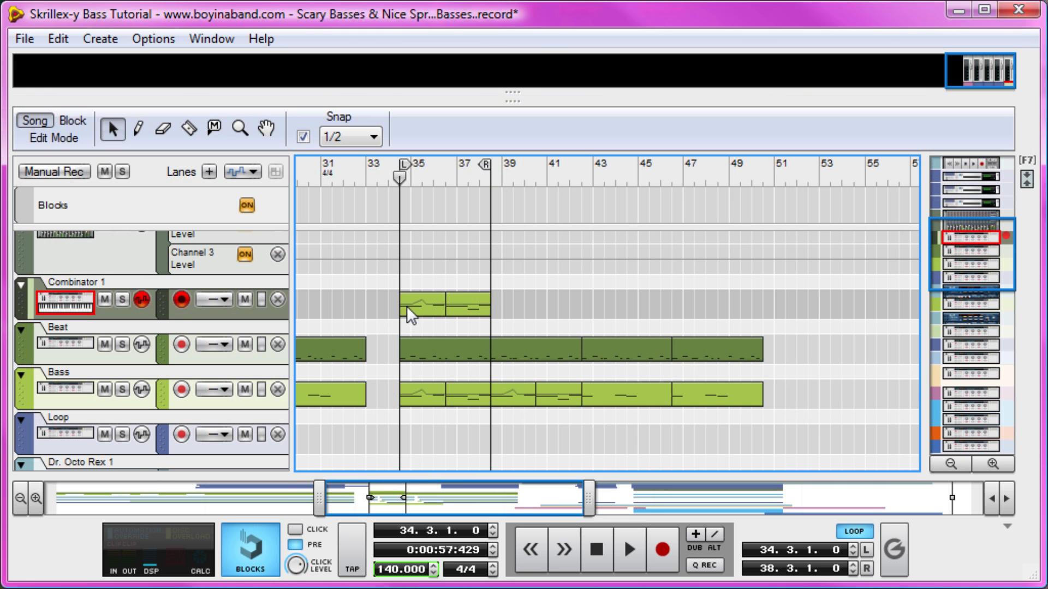
left_click(127, 295)
left_click(399, 183)
key("space")
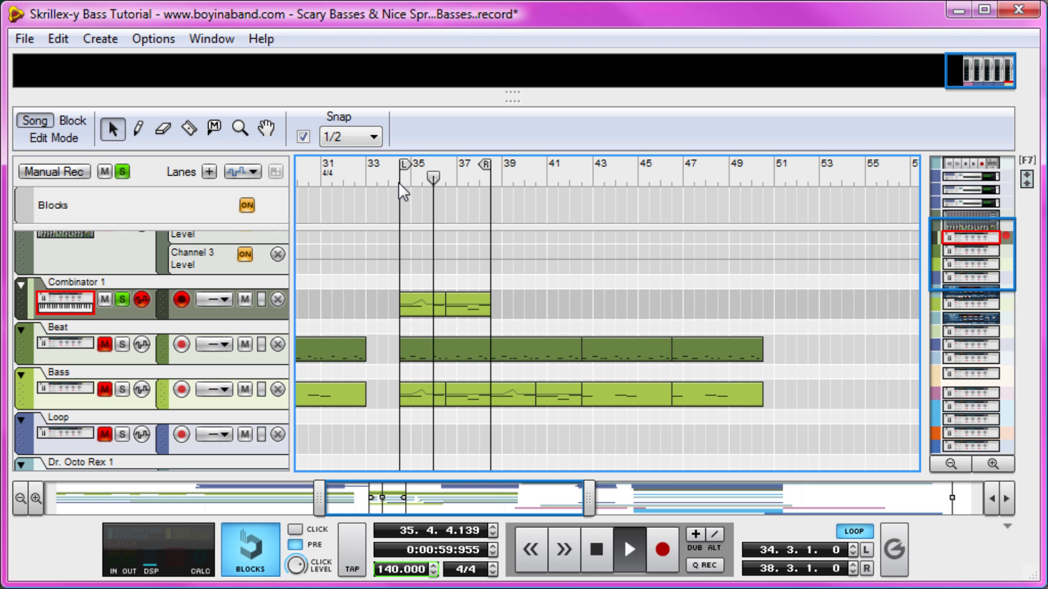
key("space")
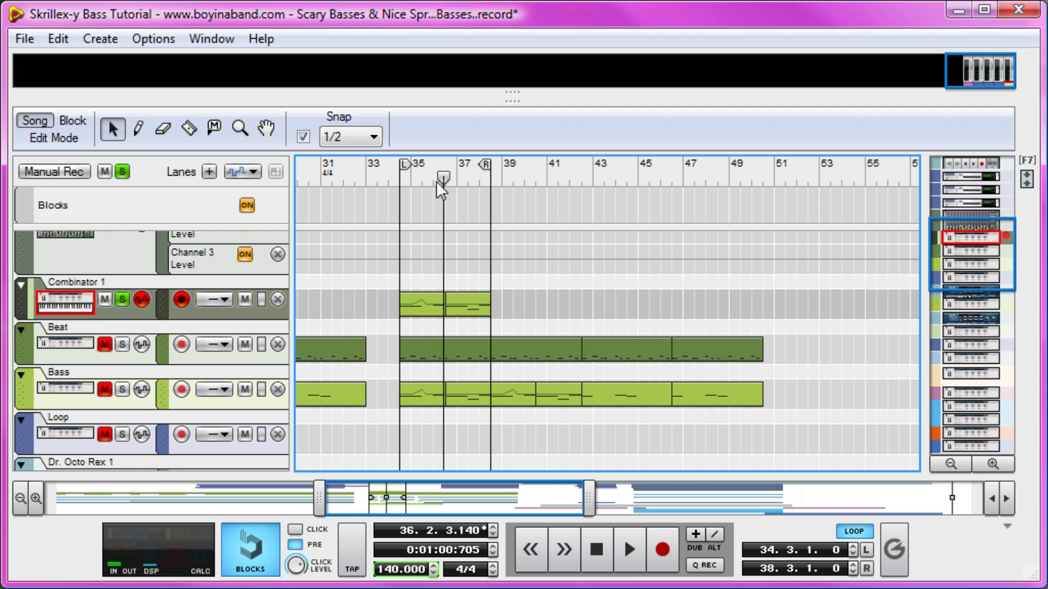
- Return to the rack and set Thor's oscillator 1 to Wavetable
key("F6")
scroll(450, 377, "down", 10)
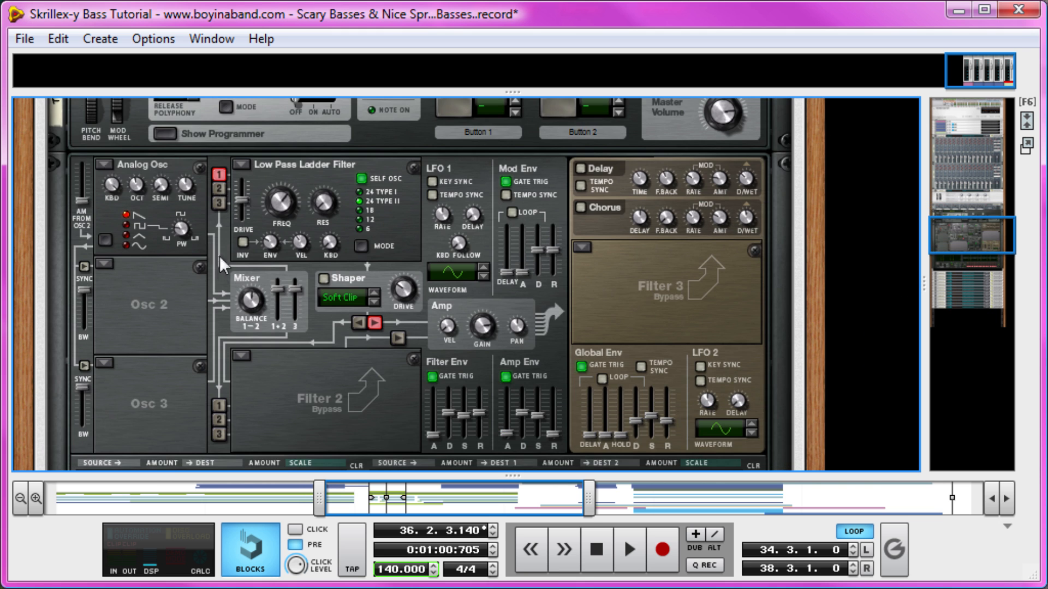
left_click(151, 161)
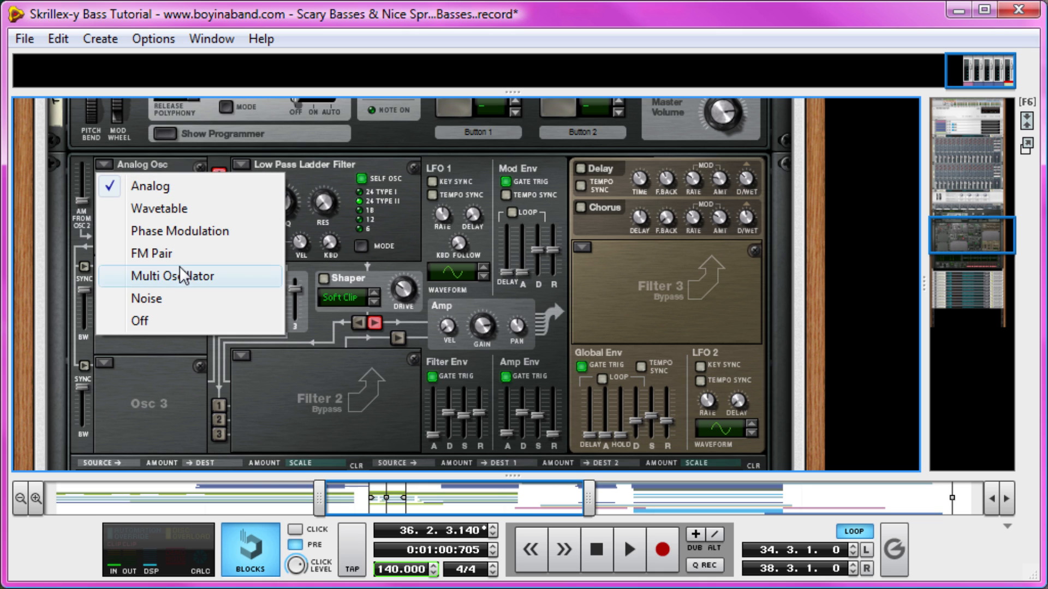
left_click(211, 204)
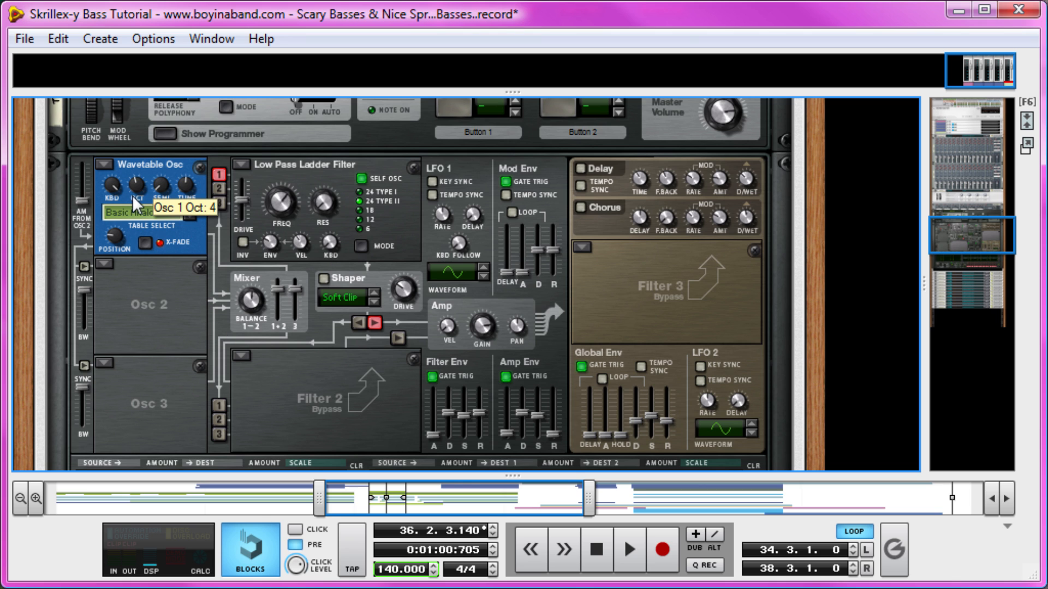
- Select the Mixed Waves 1 table for oscillator 1 and load an Analog oscillator in slot 3
left_click(189, 216)
left_click(190, 216)
left_click(189, 216)
left_click(189, 216)
left_click(190, 217)
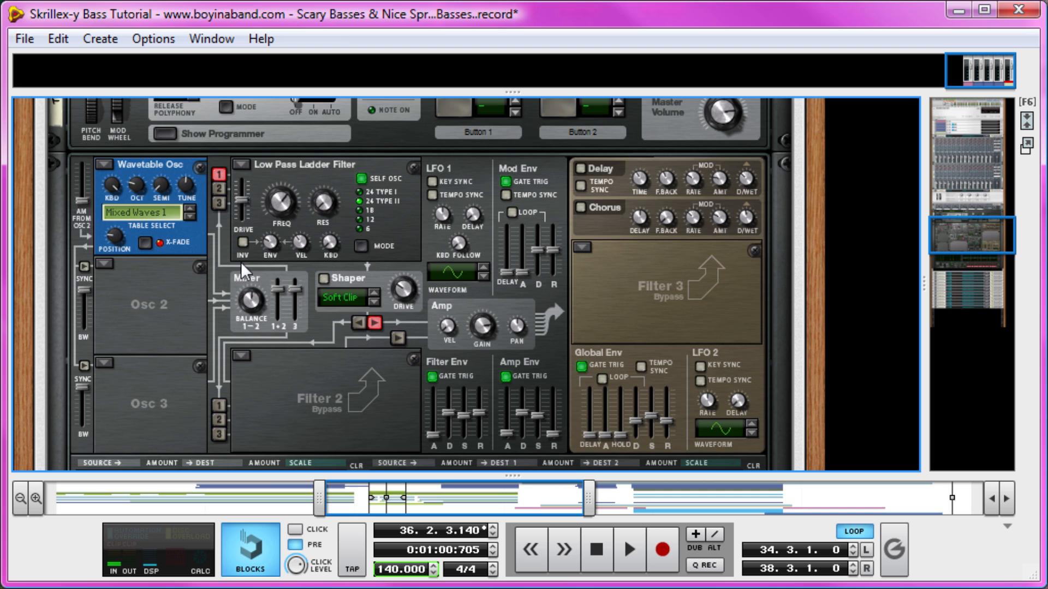
left_click(104, 362)
left_click(131, 379)
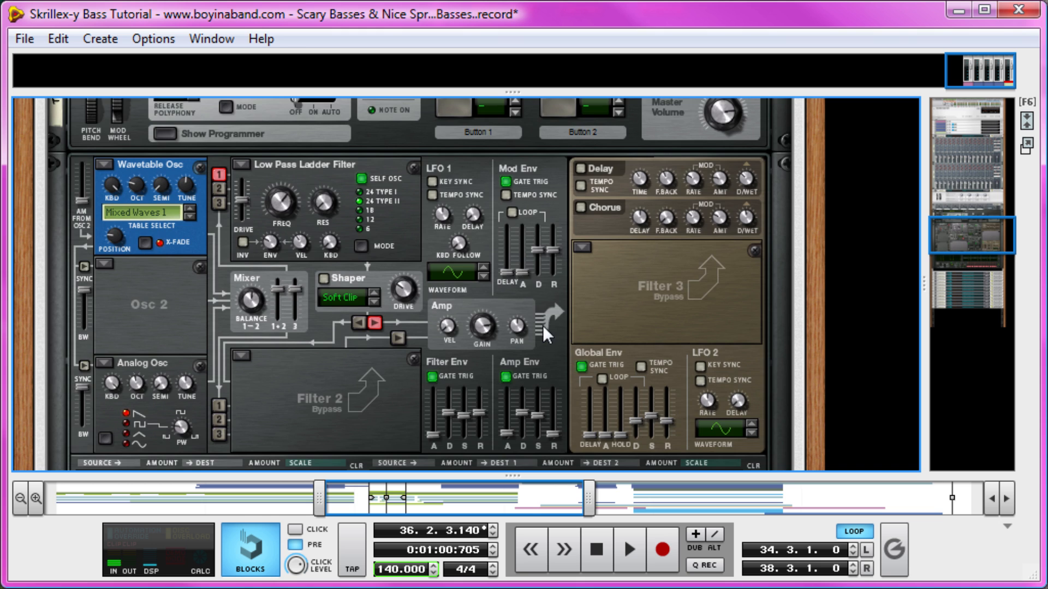
- Rename the new Combinator as Cerberus
scroll(542, 326, "up", 5)
left_click(156, 298)
type("Cerberus")
key("Return")
scroll(241, 286, "down", 5)
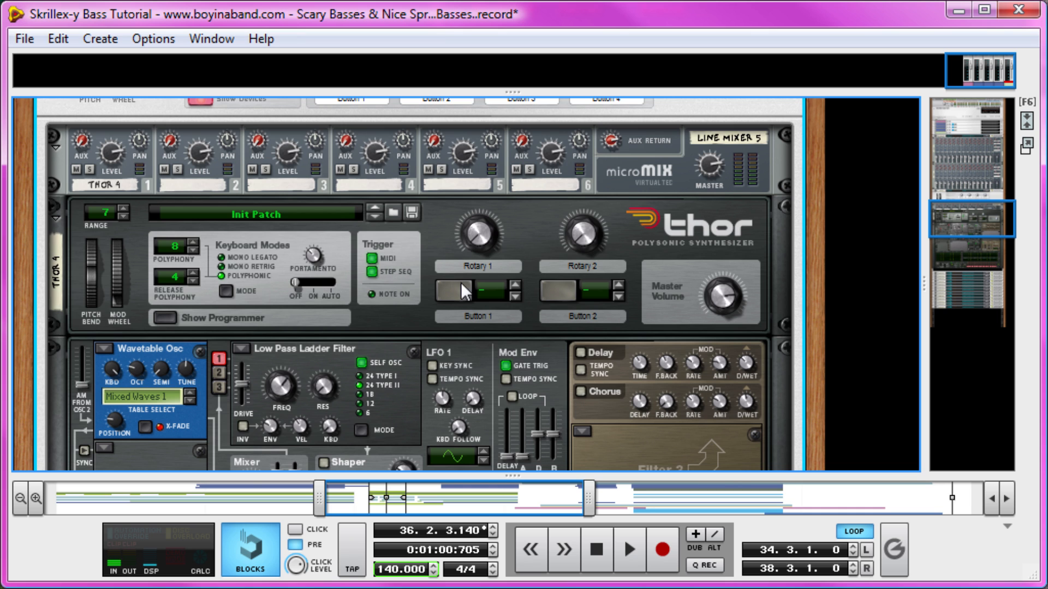
- Play the loop while sweeping the Wavetable oscillator's Position to hear its effect
scroll(384, 284, "down", 2)
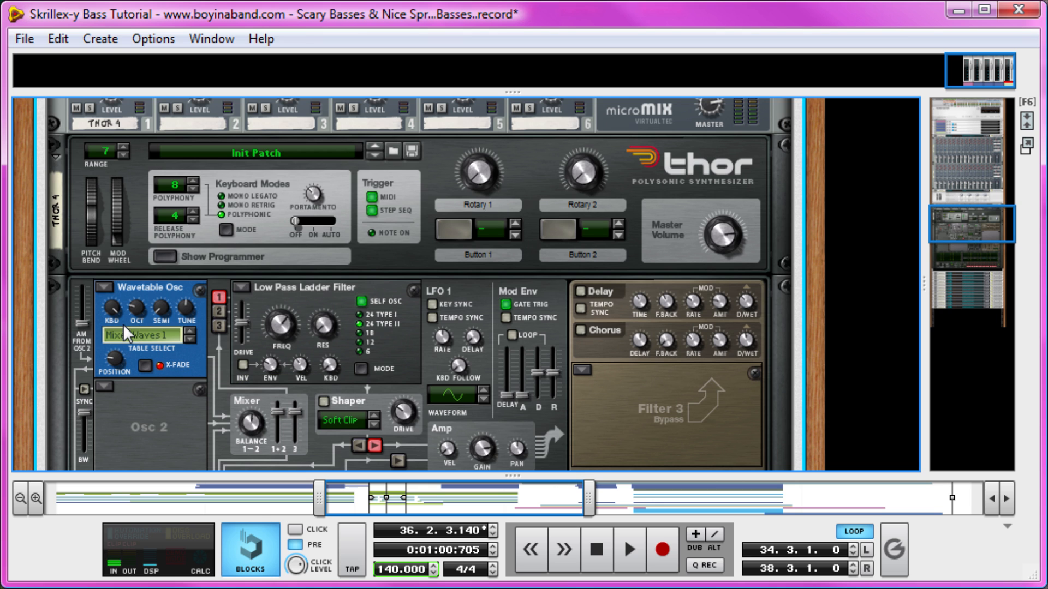
key("space")
left_click_drag(115, 356, 151, 361)
key("space")
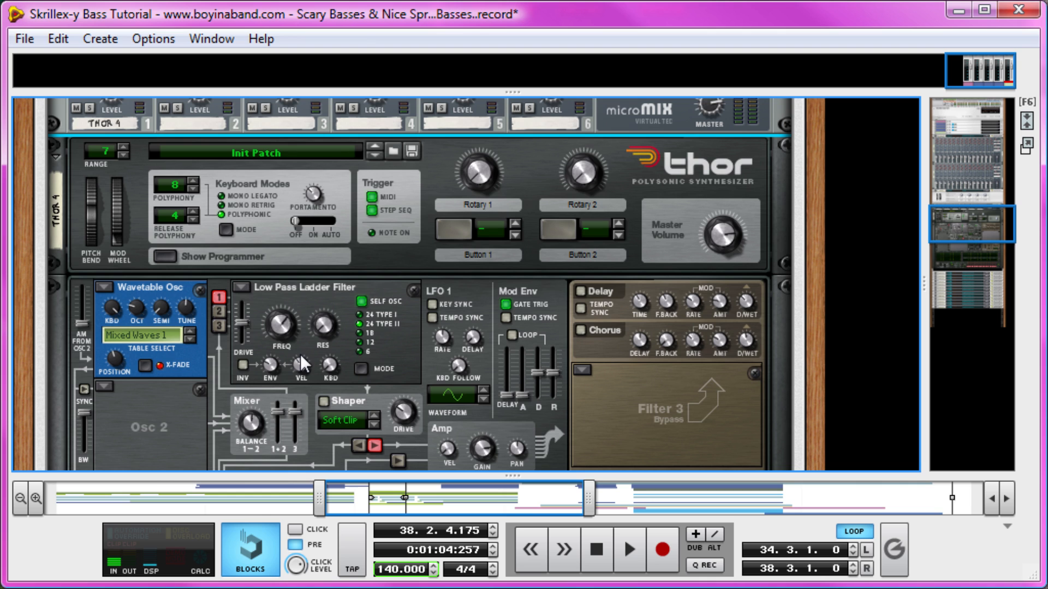
- Load a Multi Oscillator in slot 2, route it into filter 1 and listen to the loop
left_click(104, 385)
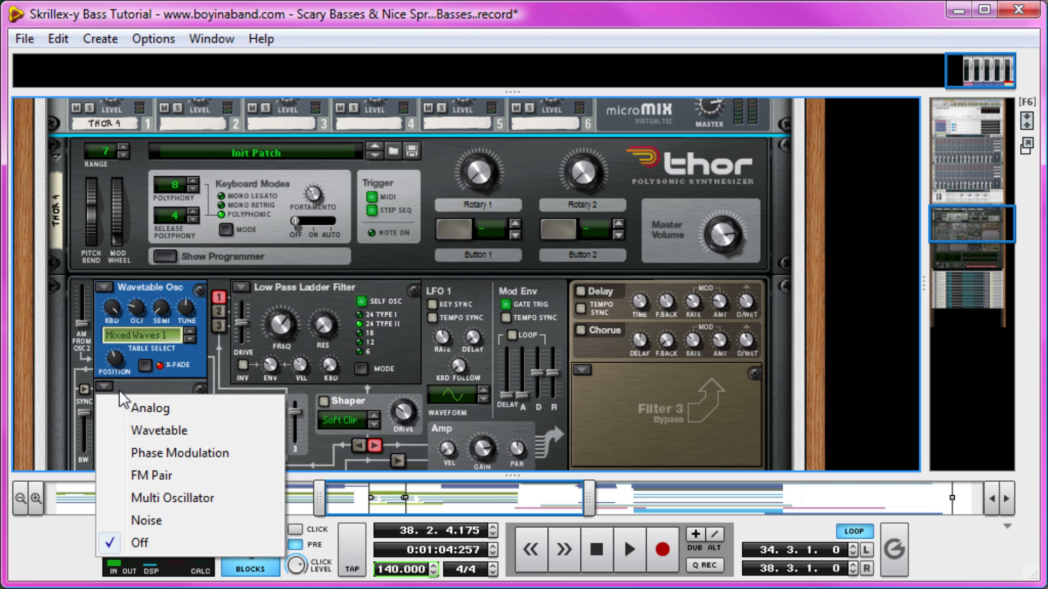
left_click(194, 491)
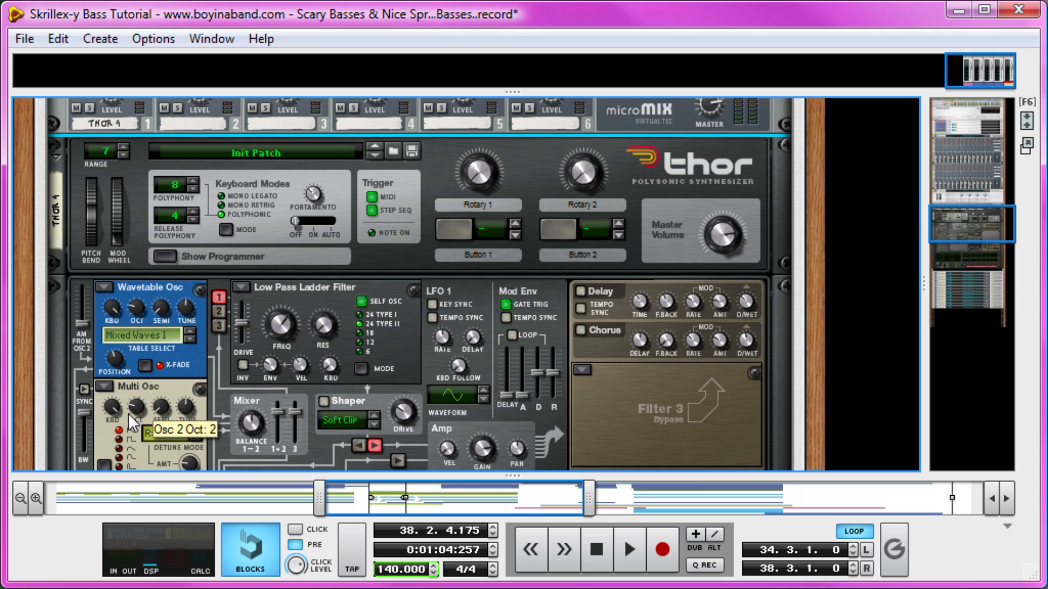
left_click(218, 311)
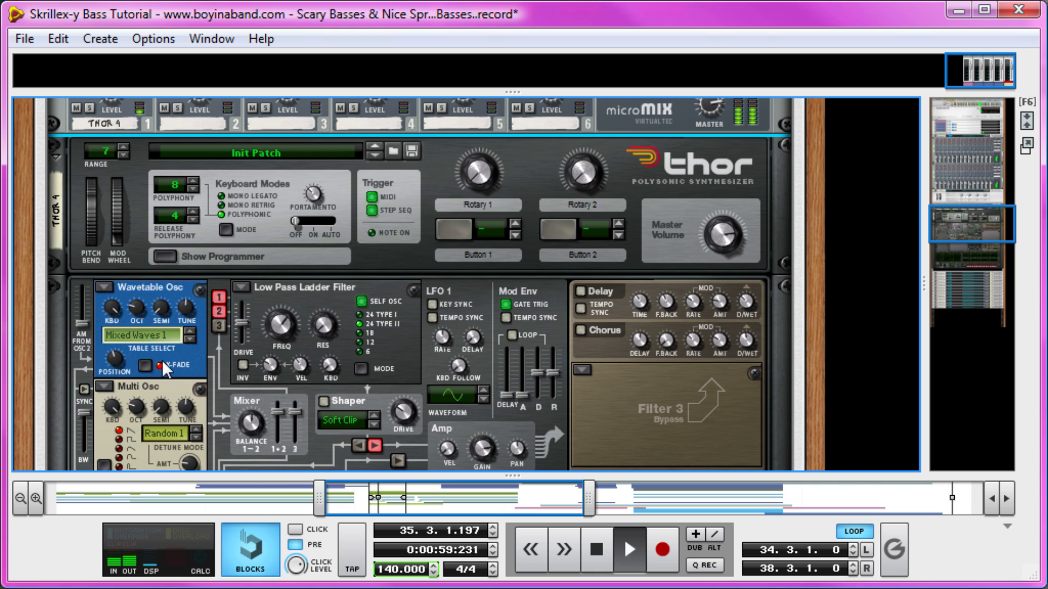
scroll(168, 358, "down", 2)
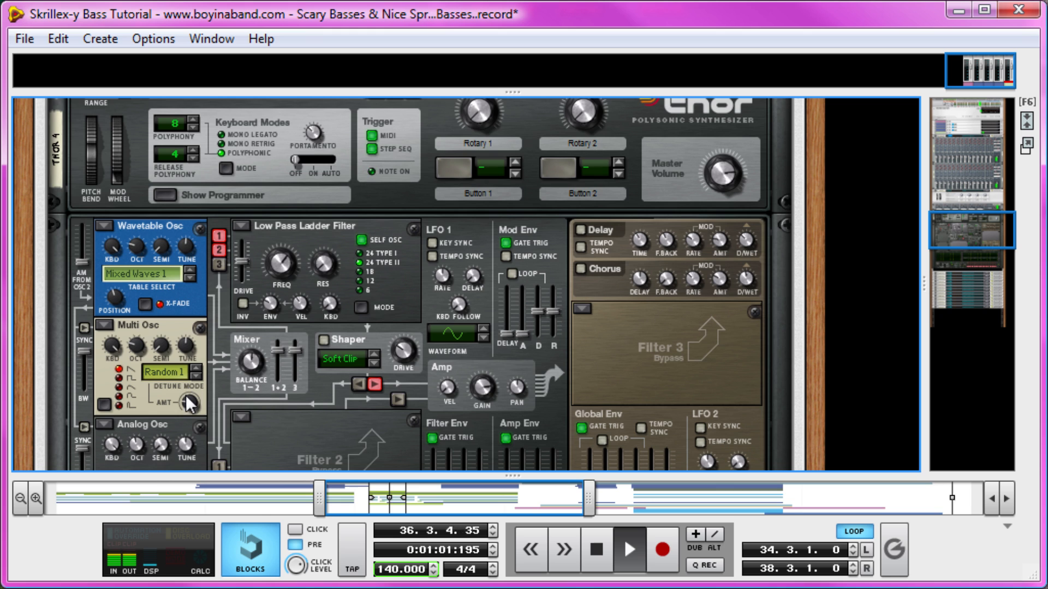
mouse_move(188, 403)
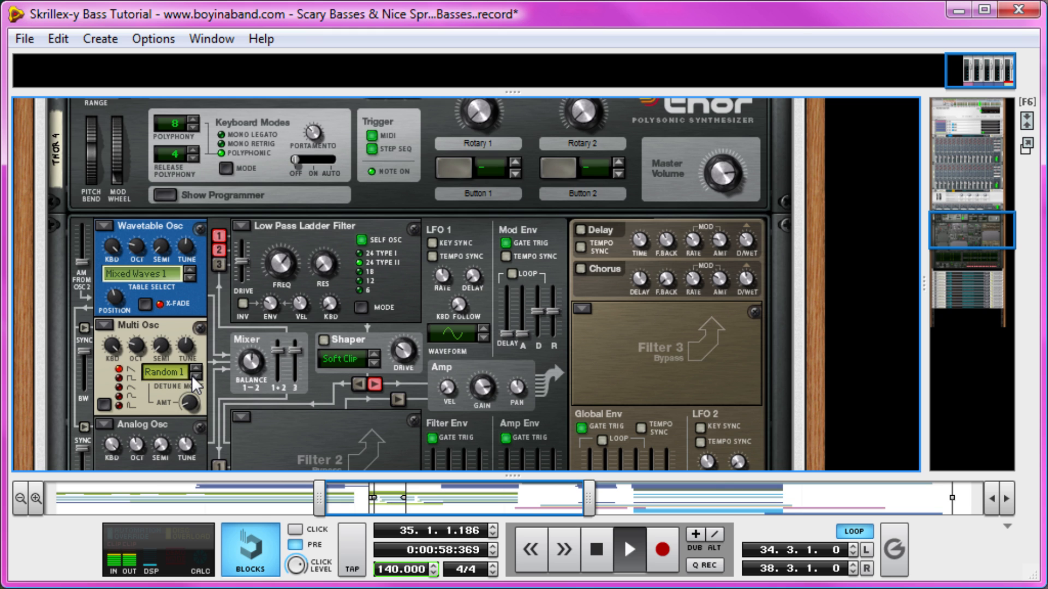
key("space")
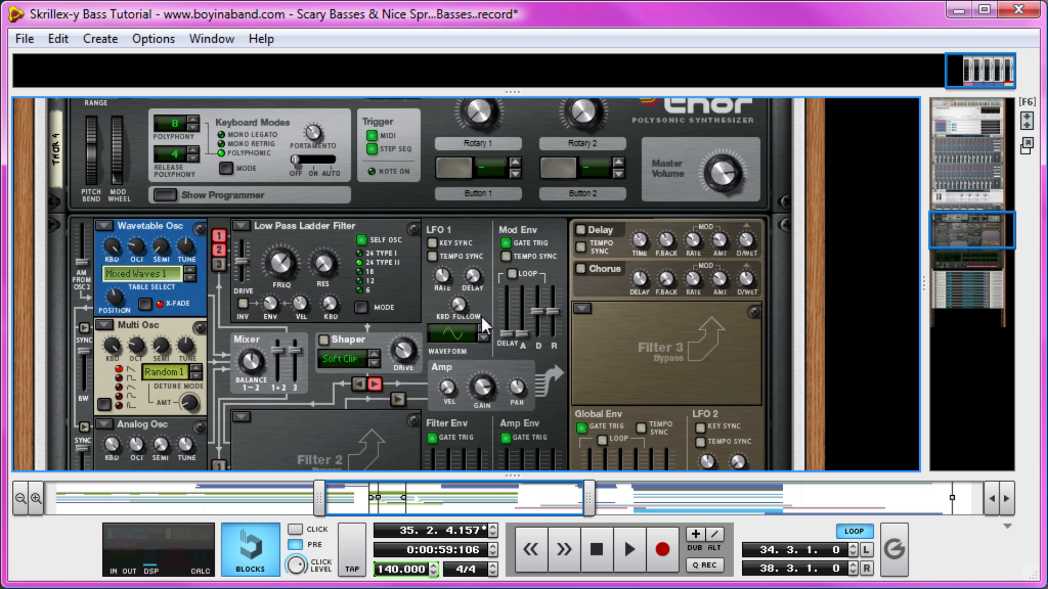
- Route the Analog oscillator in slot 3 into filter 1 and listen to the loop
scroll(231, 365, "down", 3)
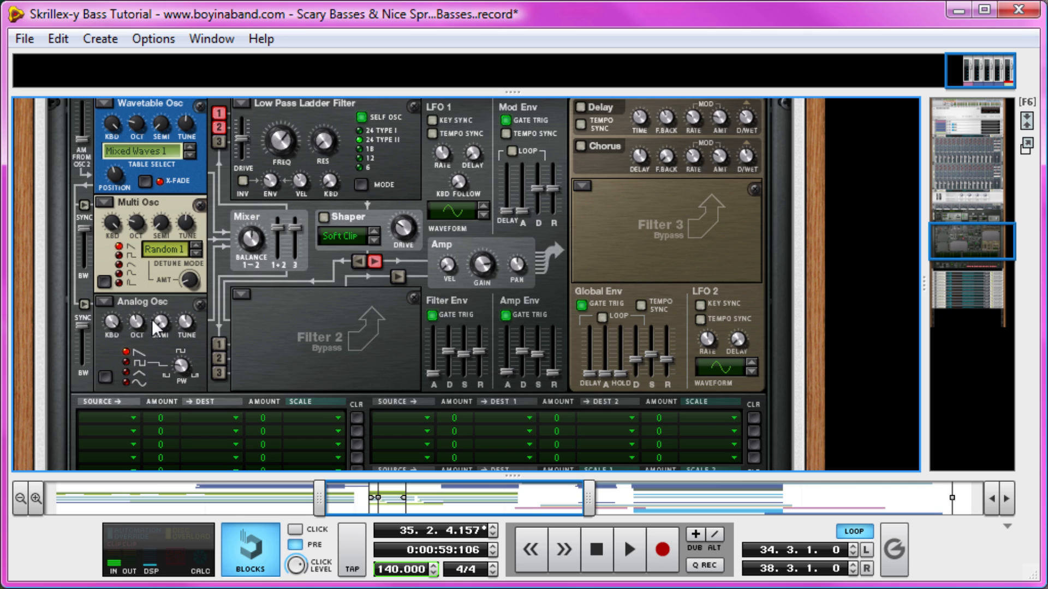
mouse_move(136, 316)
scroll(251, 272, "up", 3)
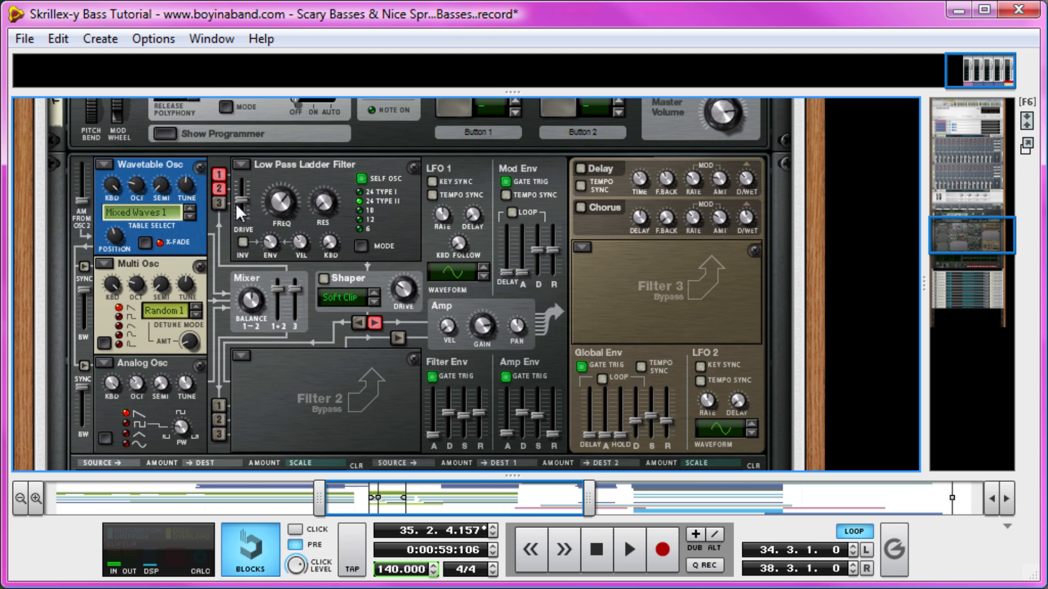
key("space")
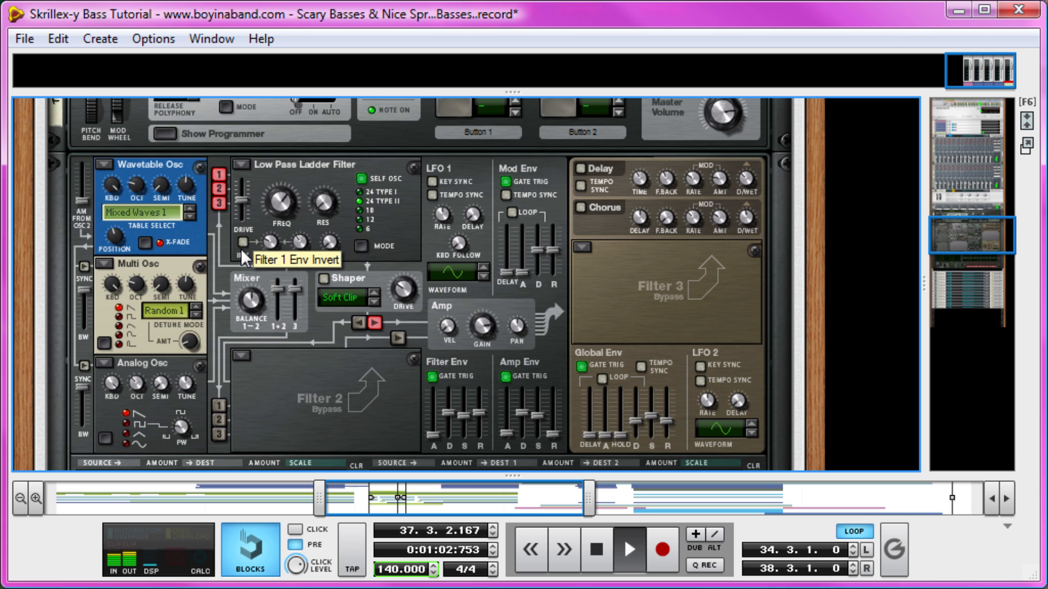
key("space")
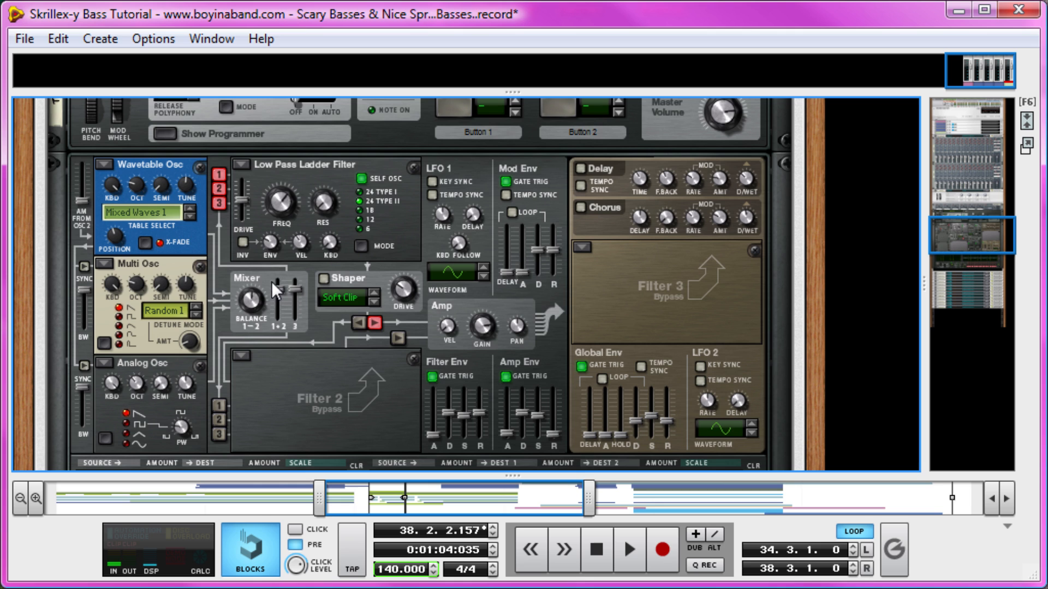
- While the loop plays, adjust the balance between oscillators 1 and 2 and lower the oscillator 3 level to slightly above -10 dB
mouse_move(235, 316)
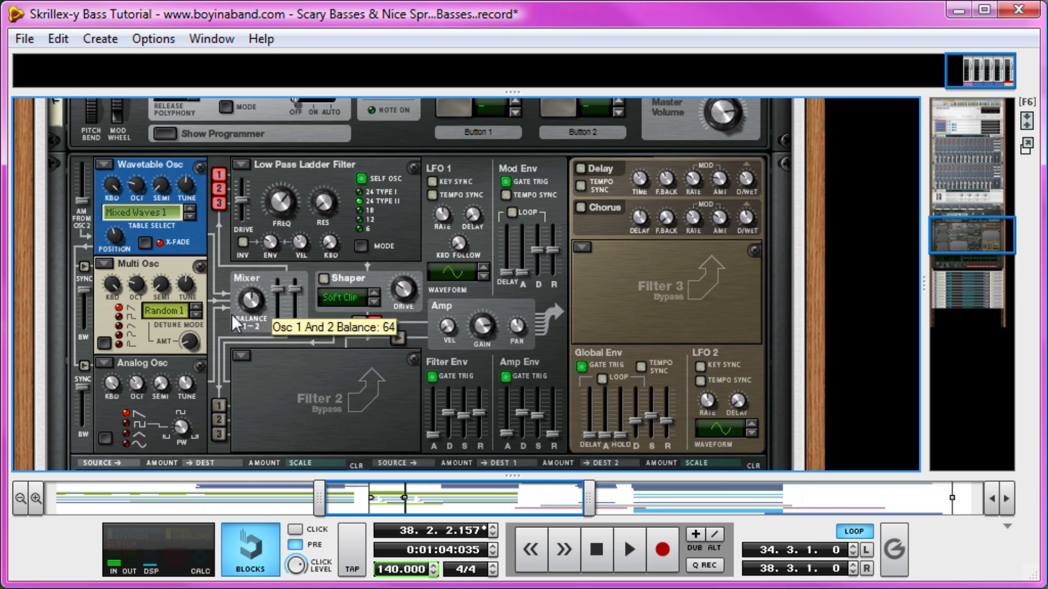
key("space")
left_click_drag(251, 301, 241, 313)
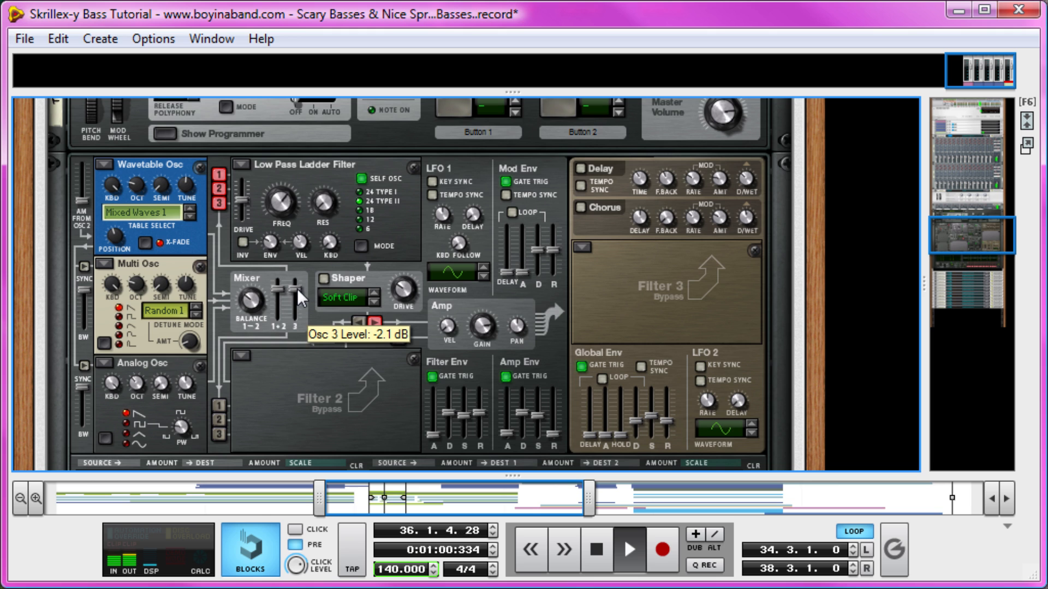
left_click_drag(293, 292, 295, 305)
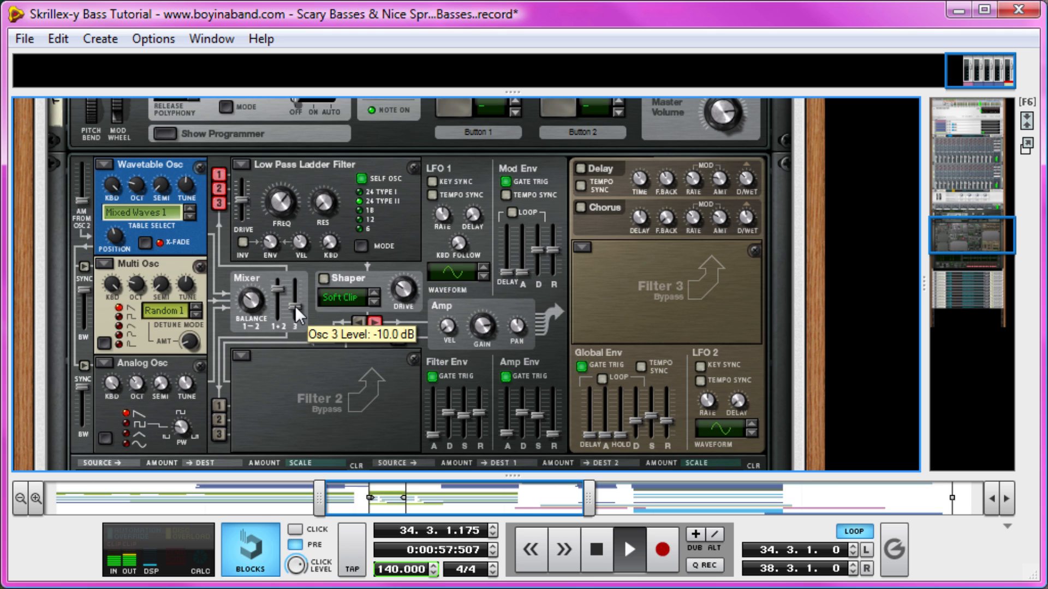
left_click_drag(294, 306, 295, 302)
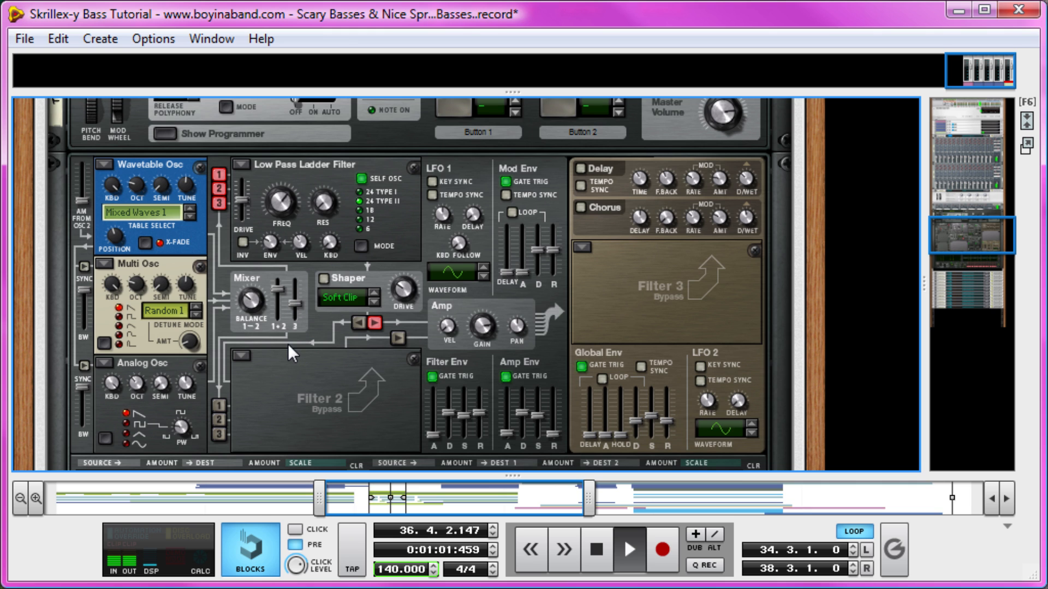
- Raise the Amp envelope's sustain to maximum while the loop plays
key("space")
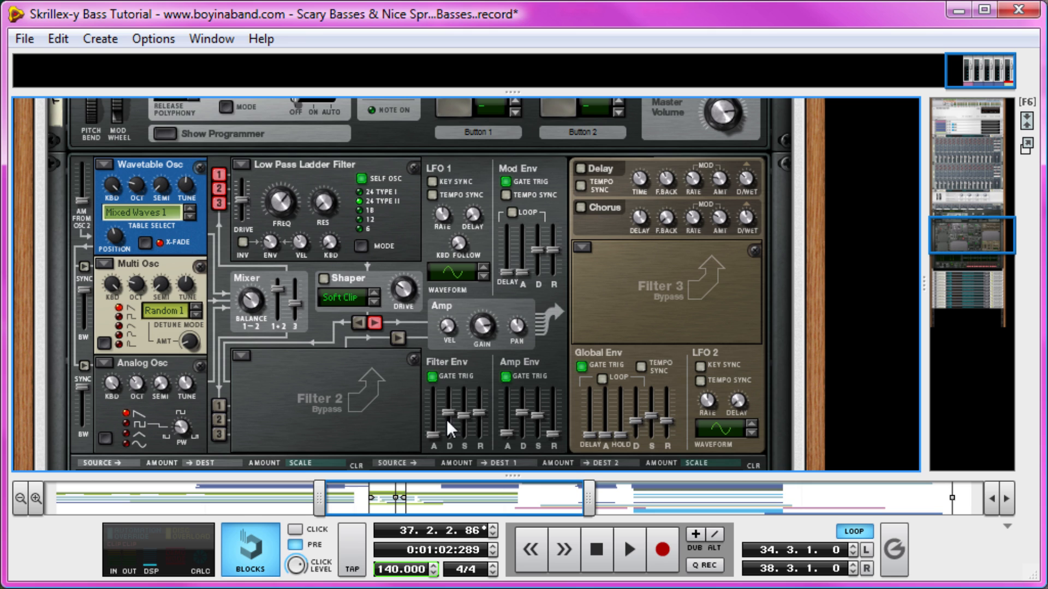
key("space")
left_click_drag(538, 417, 540, 348)
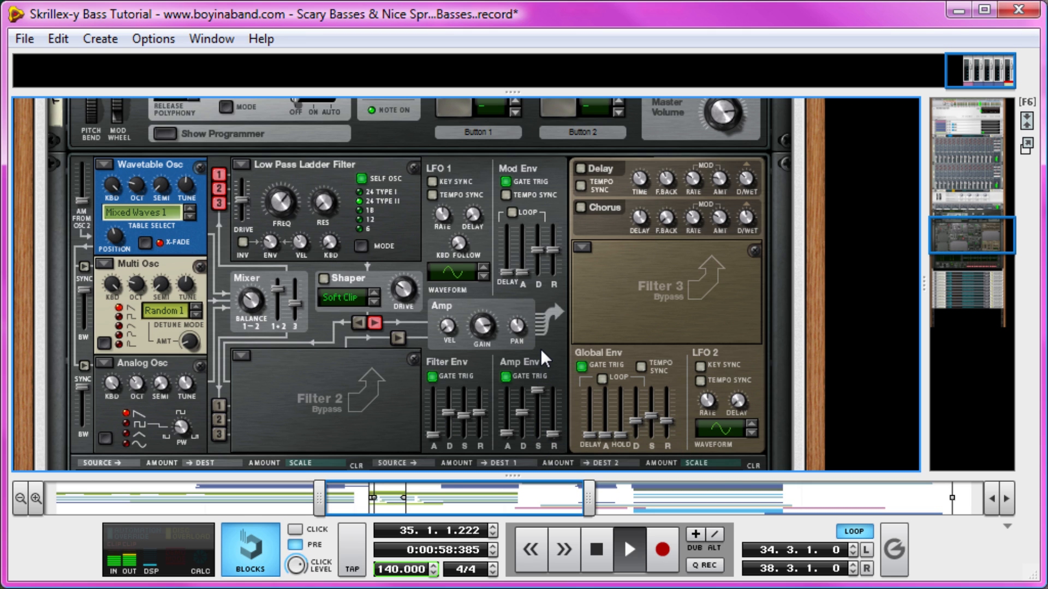
- Switch the Thor's keyboard mode to Mono Legato and turn portamento on while listening to the loop
scroll(384, 263, "up", 3)
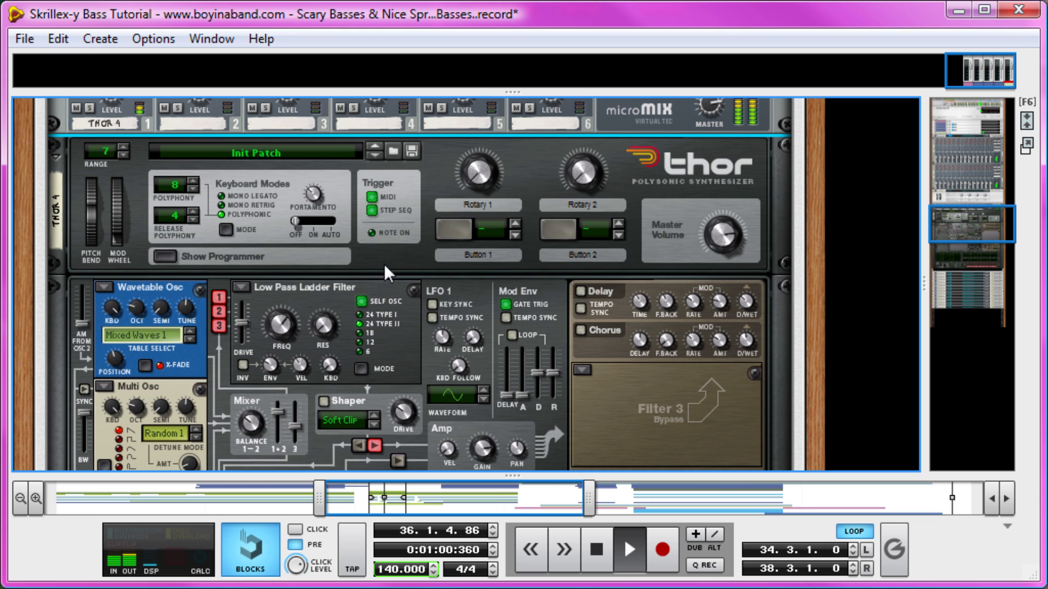
left_click(234, 194)
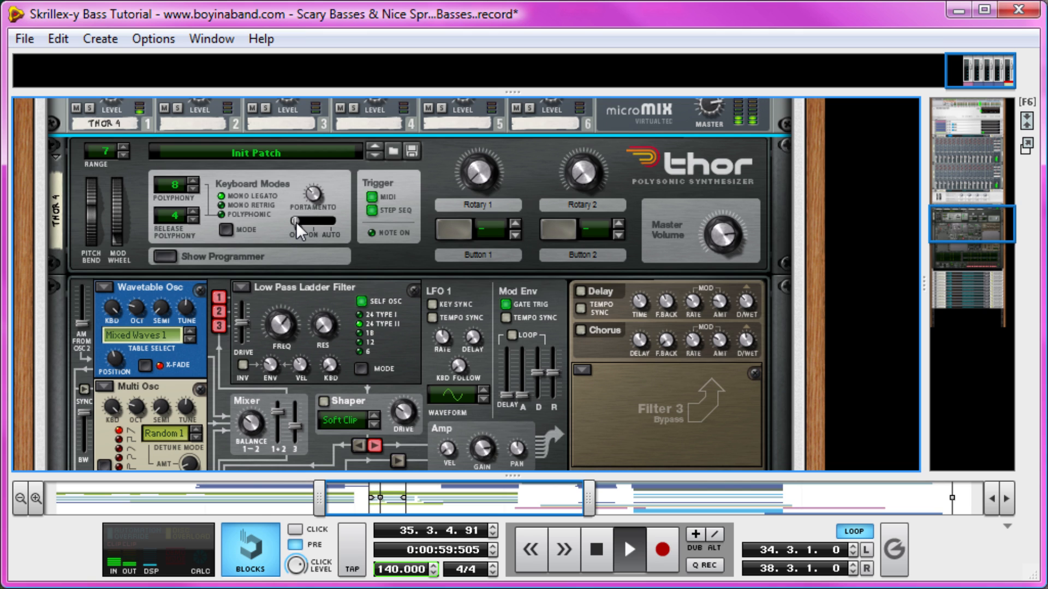
left_click_drag(300, 221, 314, 221)
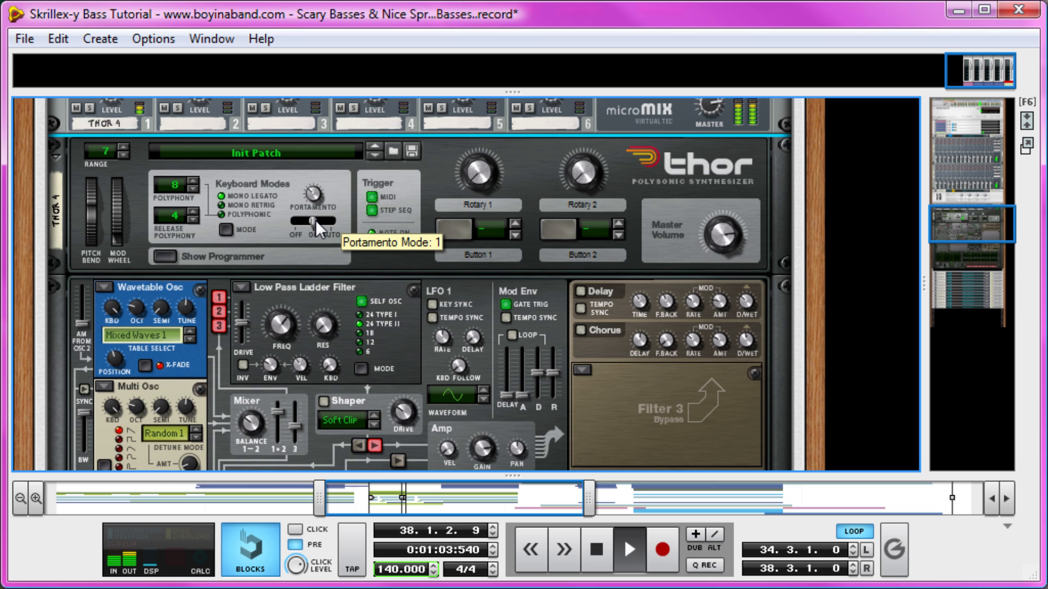
key("space")
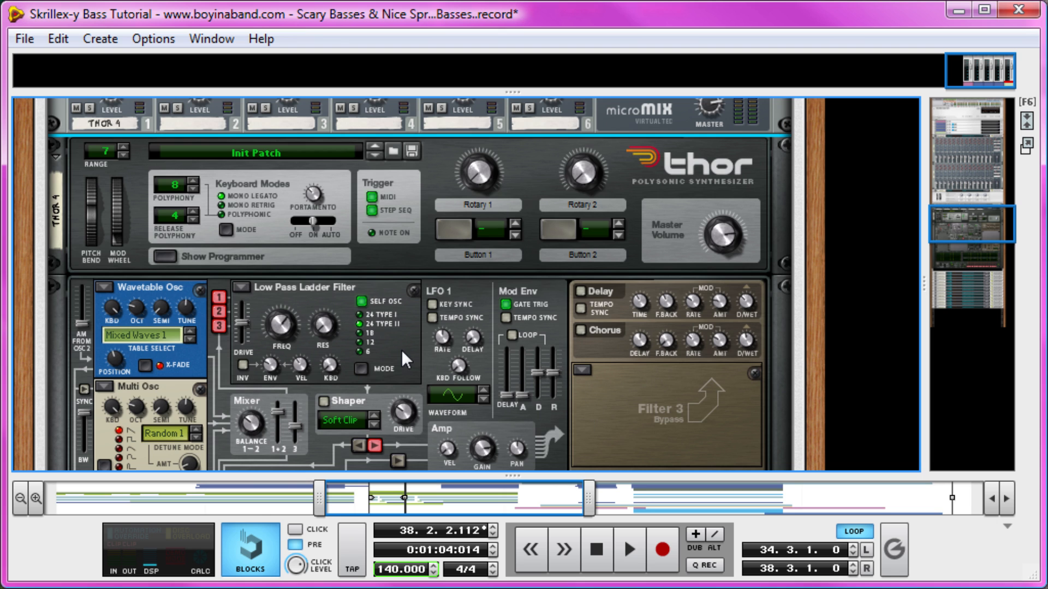
- Change filter 1 from Low Pass Ladder to Comb and listen to the loop with its frequency at 2.09 kHz
scroll(401, 350, "down", 2)
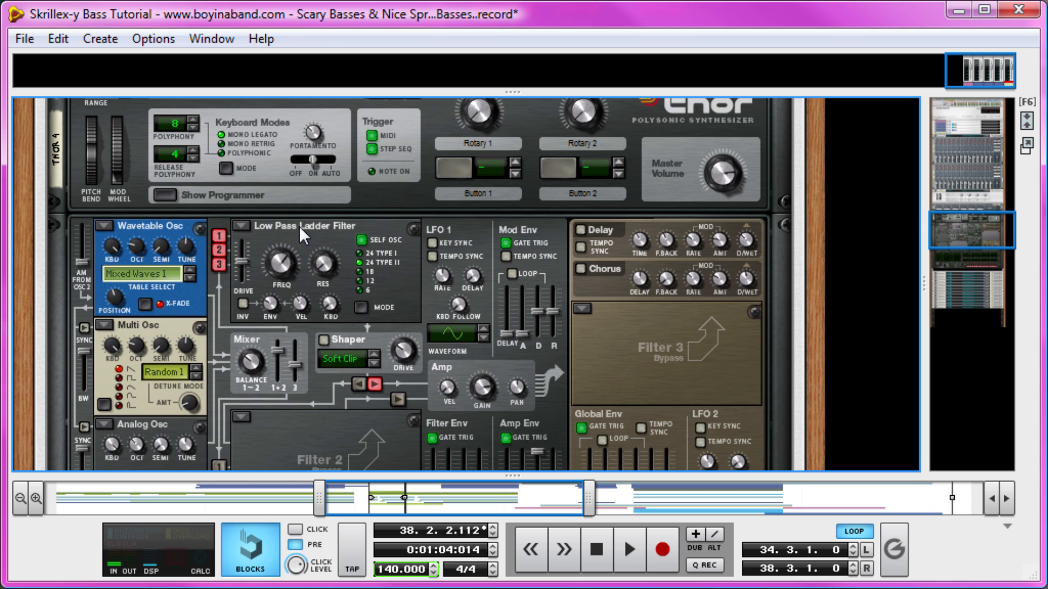
key("space")
left_click(242, 225)
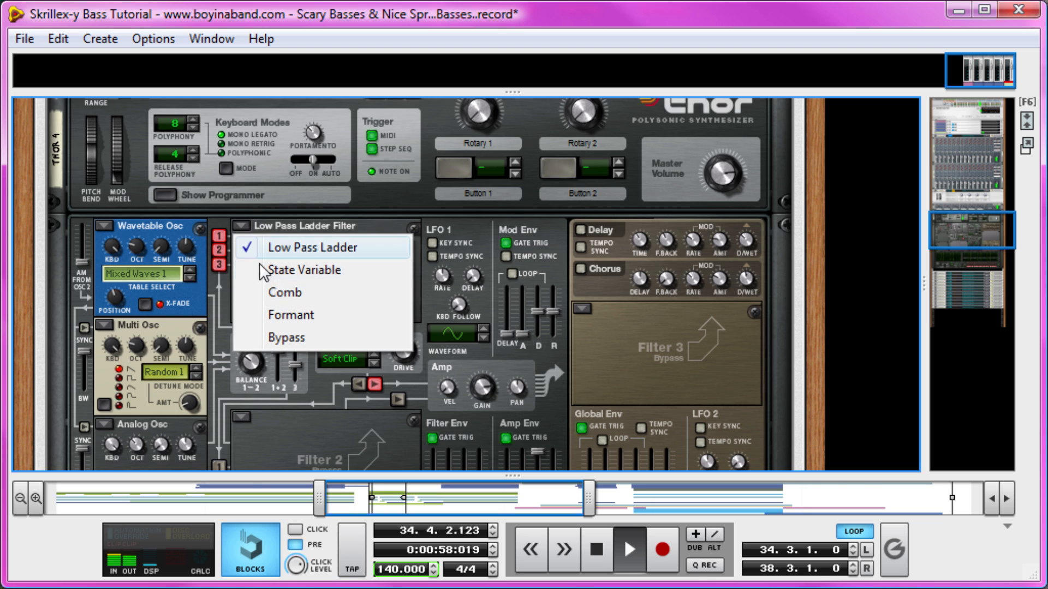
left_click(277, 295)
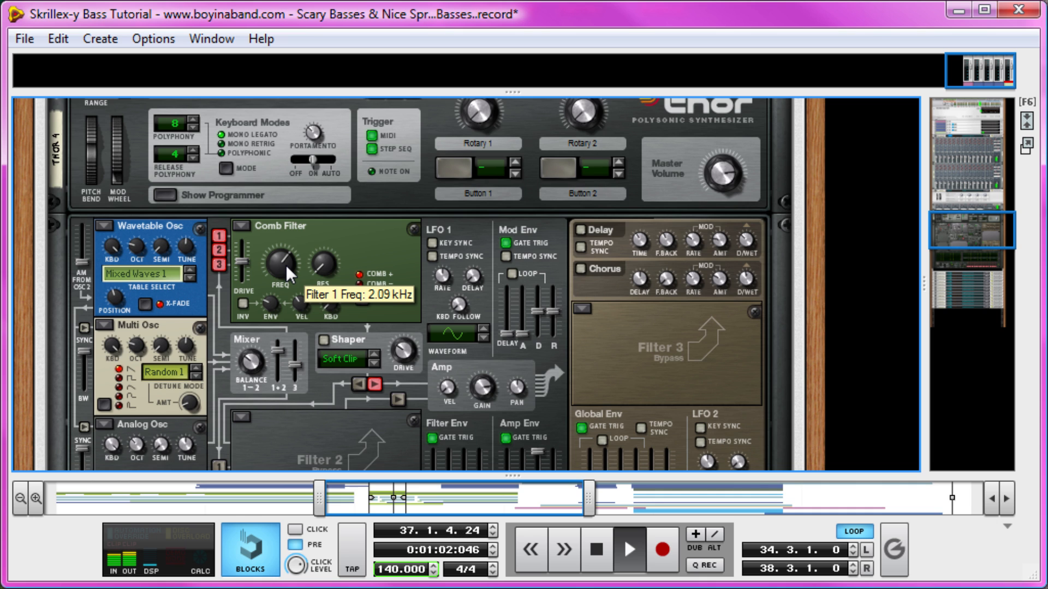
key("space")
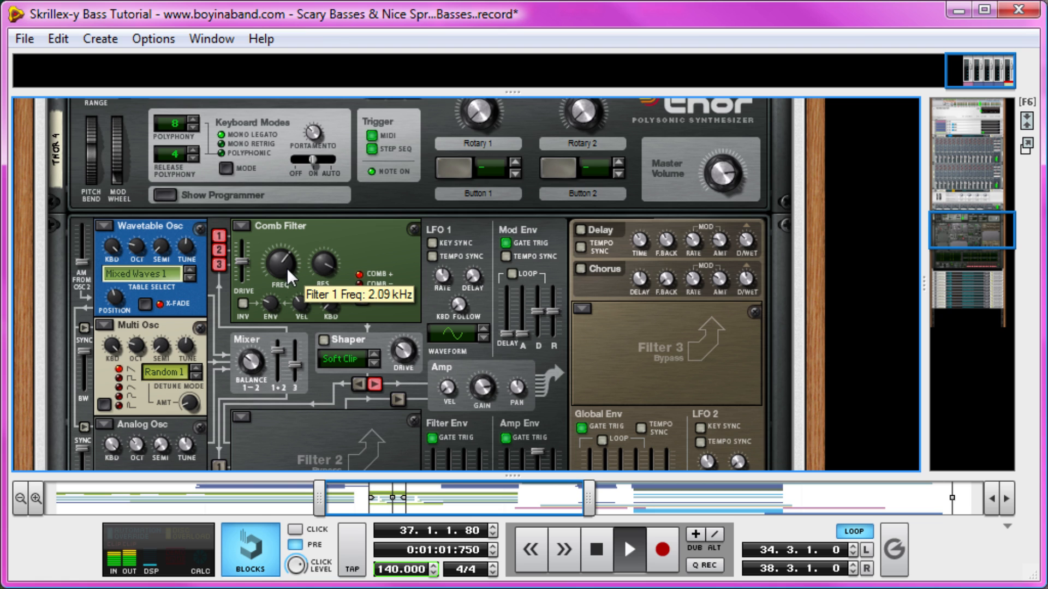
- Adjust the Comb filter's resonance to 105 while the loop plays, and stop playback
left_click_drag(317, 303, 326, 278)
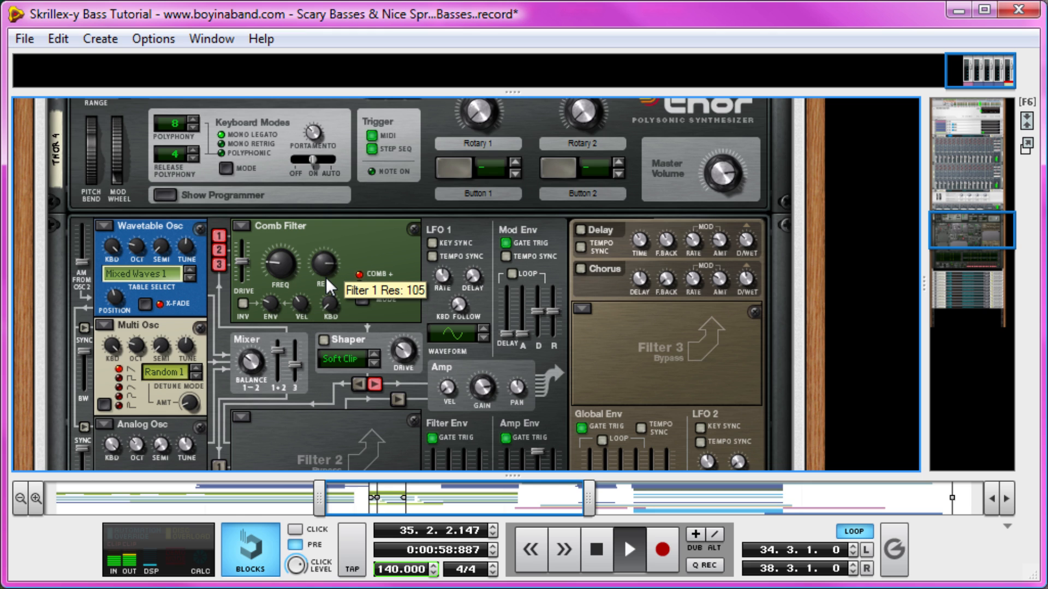
key("space")
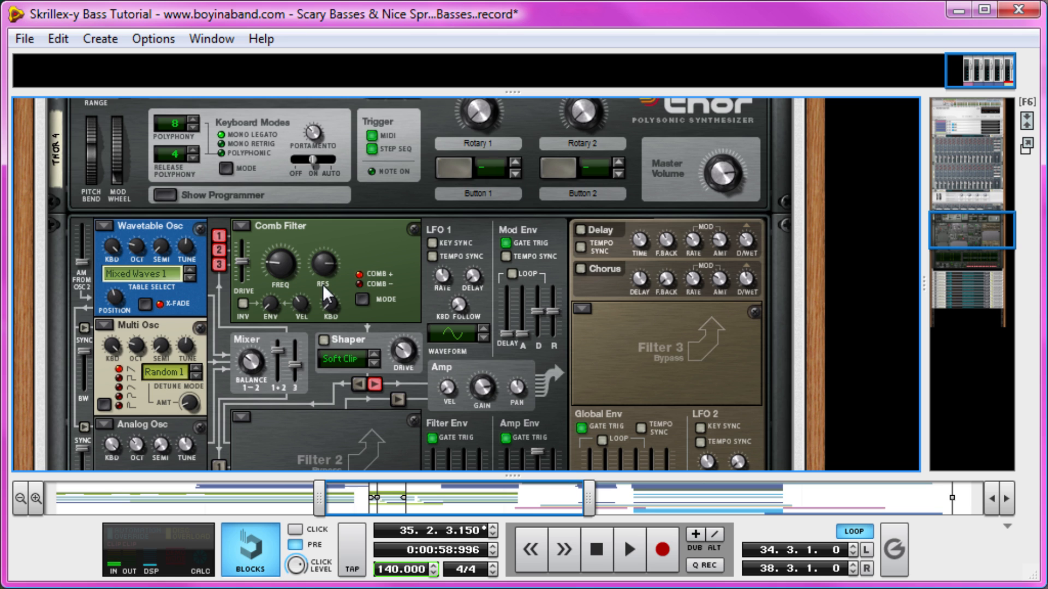
left_click_drag(273, 271, 338, 306)
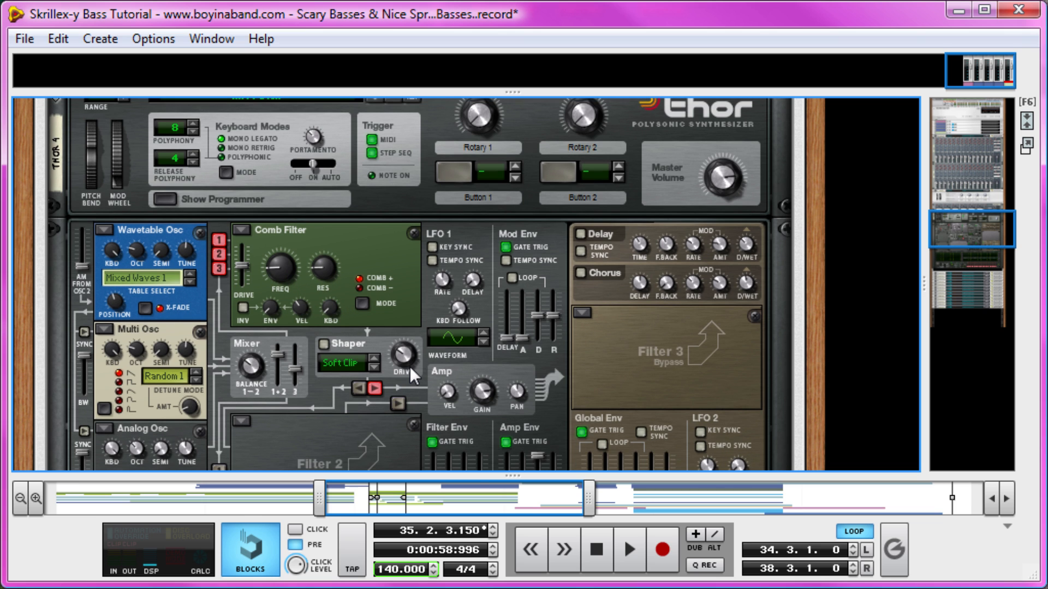
- Enable tempo sync on LFO 1 and adjust its rate slightly
scroll(410, 366, "down", 3)
left_click(433, 198)
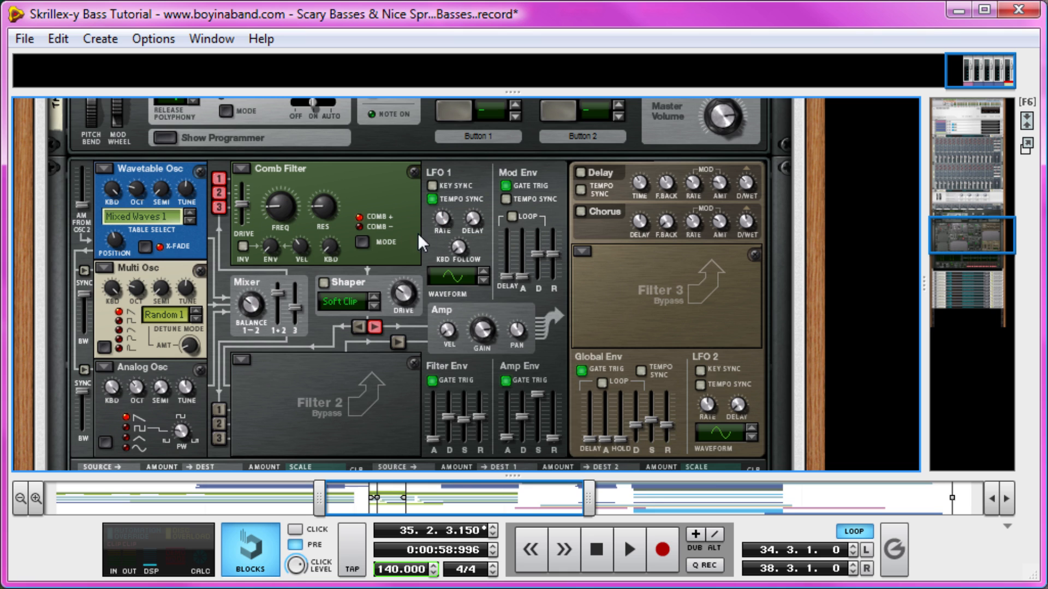
left_click_drag(436, 221, 432, 226)
- Add a modulation routing from LFO 1 to the Osc 1 Pos destination with an amount of 80
scroll(322, 349, "down", 5)
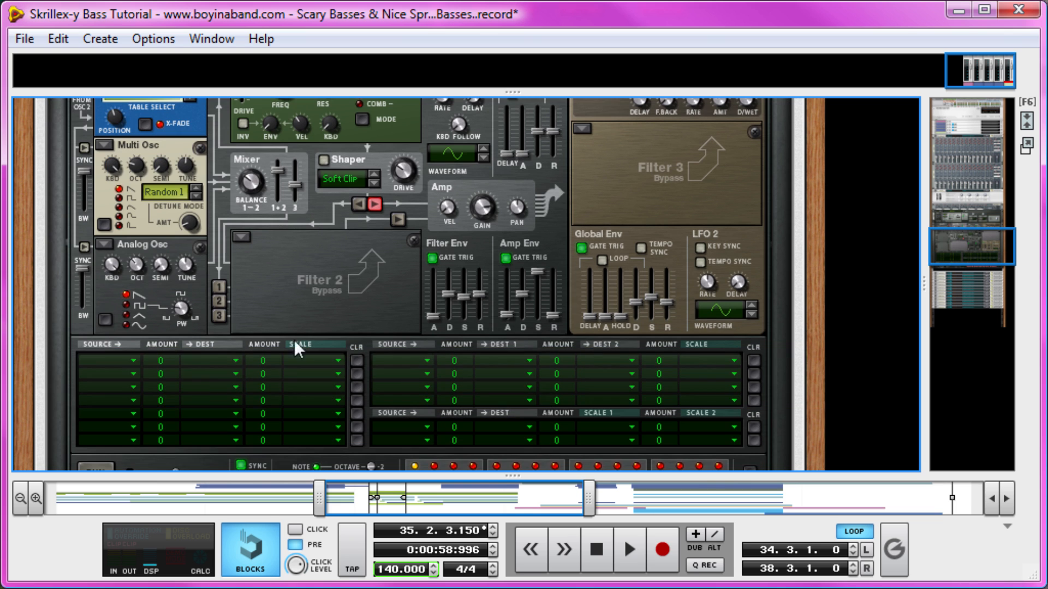
left_click(408, 360)
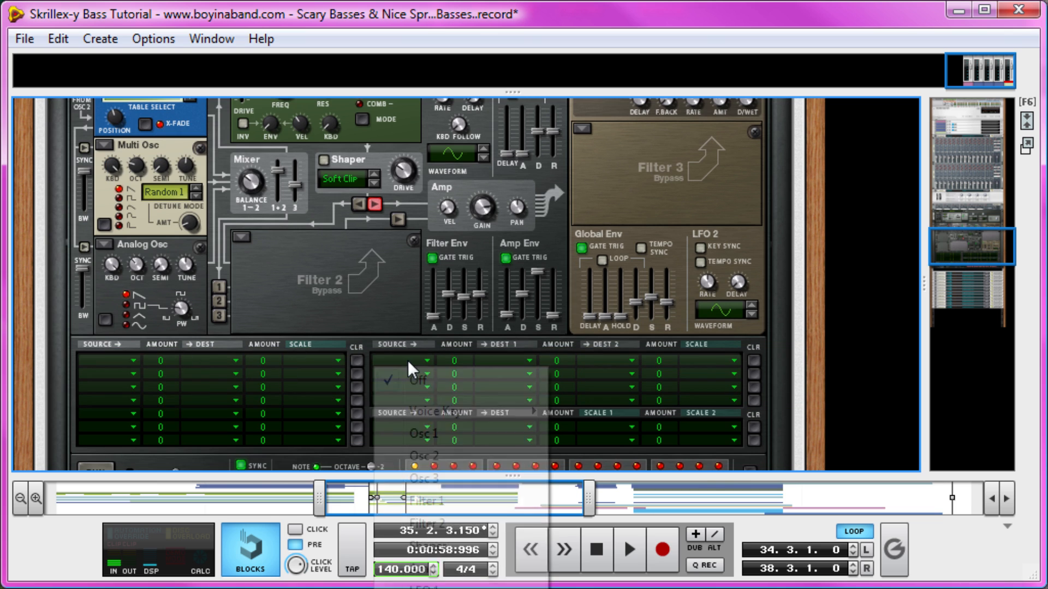
left_click(426, 586)
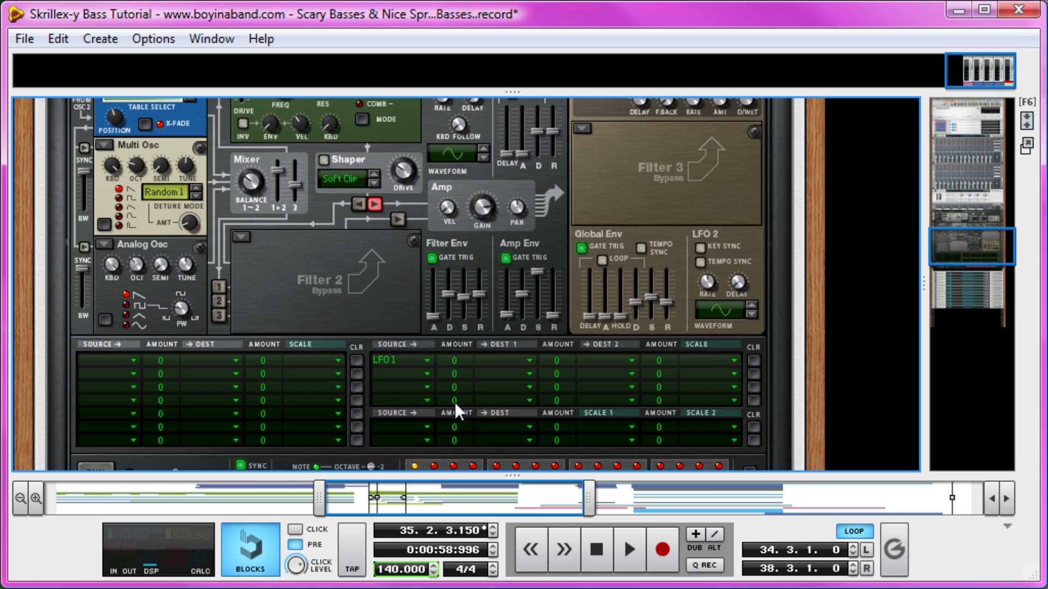
left_click(522, 362)
mouse_move(575, 419)
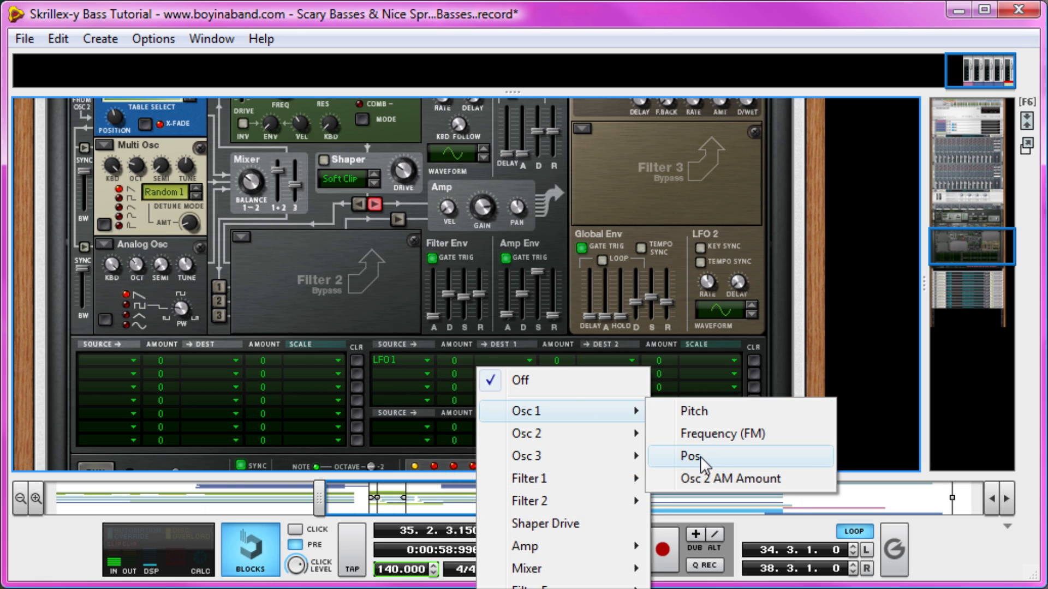
left_click(699, 456)
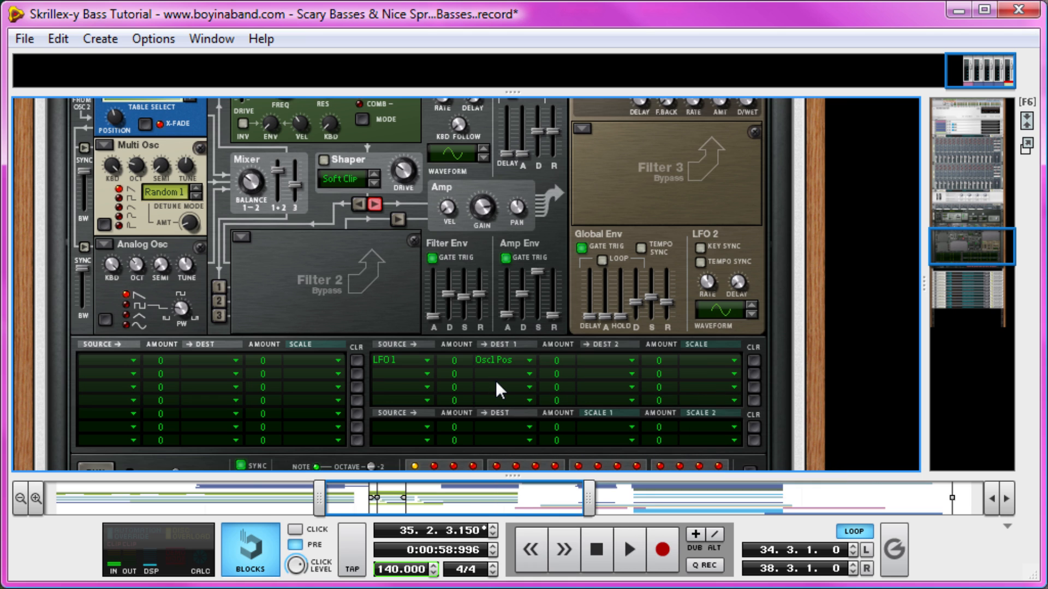
left_click_drag(461, 363, 480, 336)
- Play the loop with oscillators 2 and 3 disconnected from filter 1 to hear the Wavetable oscillator's modulation alone
key("space")
scroll(356, 342, "up", 4)
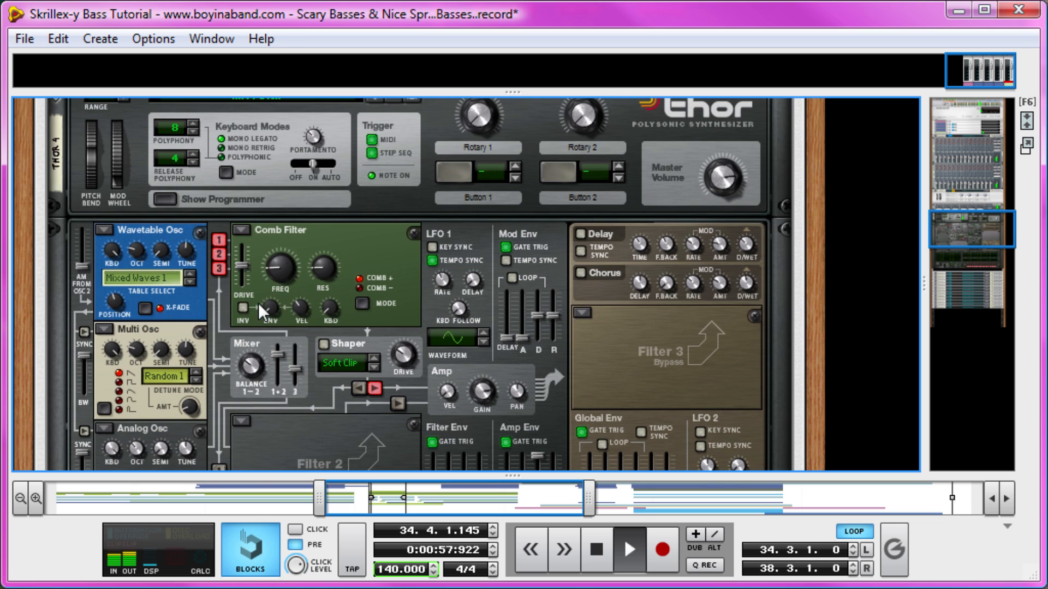
left_click(219, 268)
left_click(219, 255)
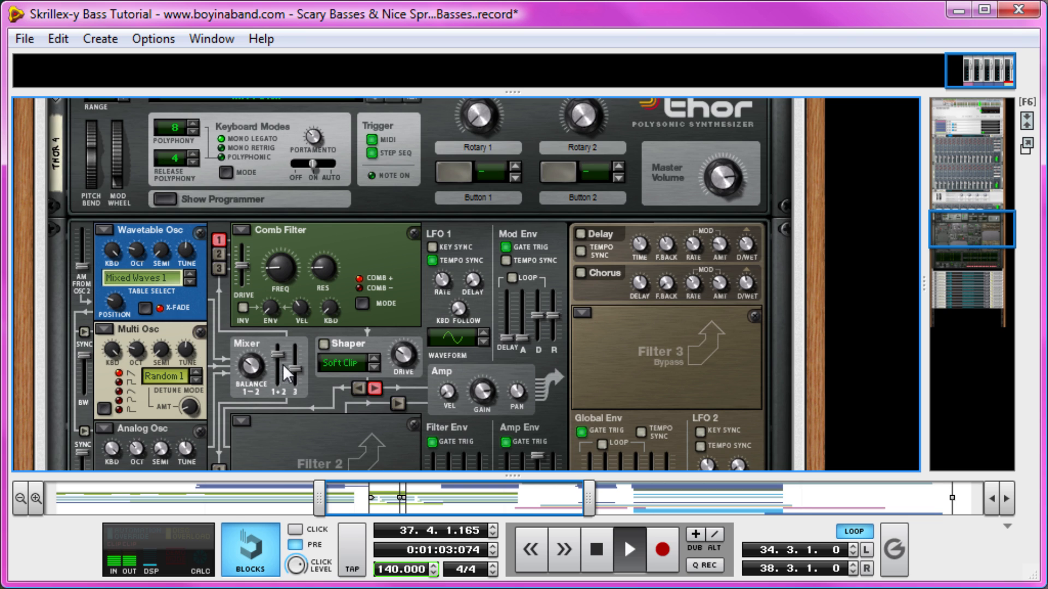
- Assign Filter 1 frequency as the second destination of the LFO 1 modulation routing
scroll(283, 364, "down", 3)
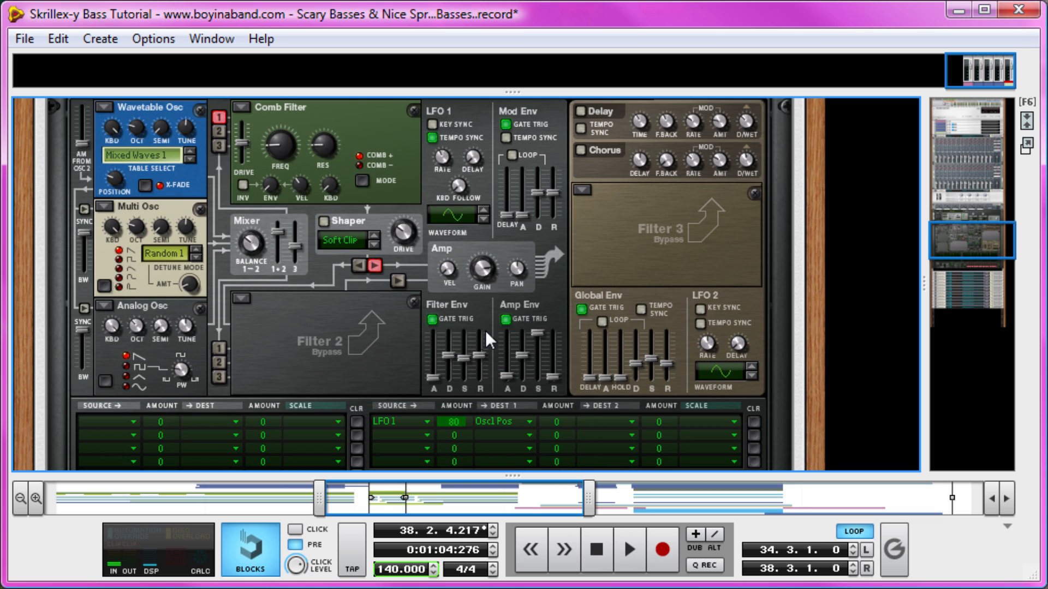
left_click(589, 421)
mouse_move(687, 544)
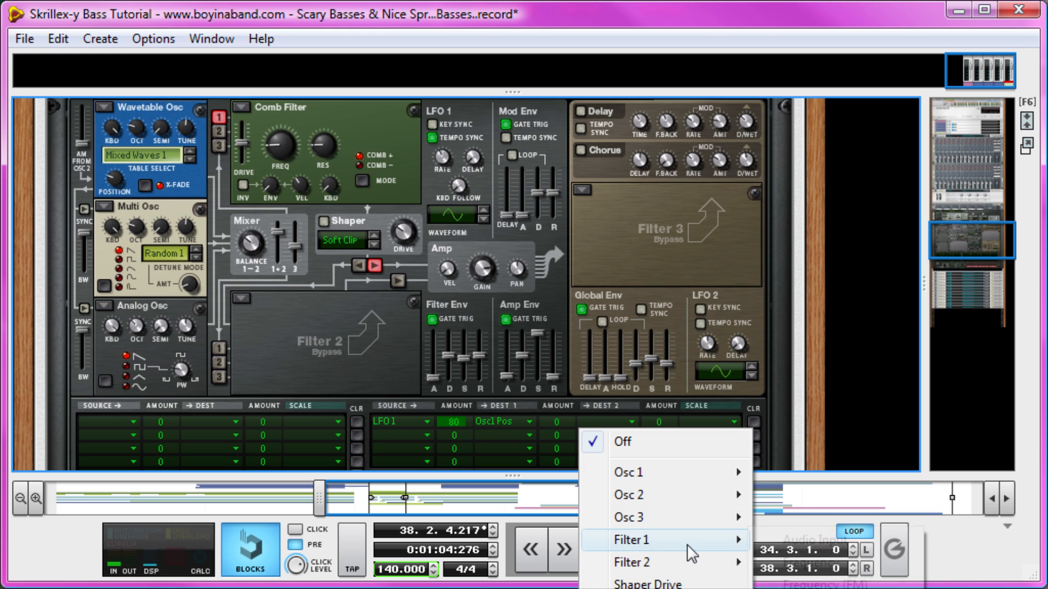
left_click(802, 562)
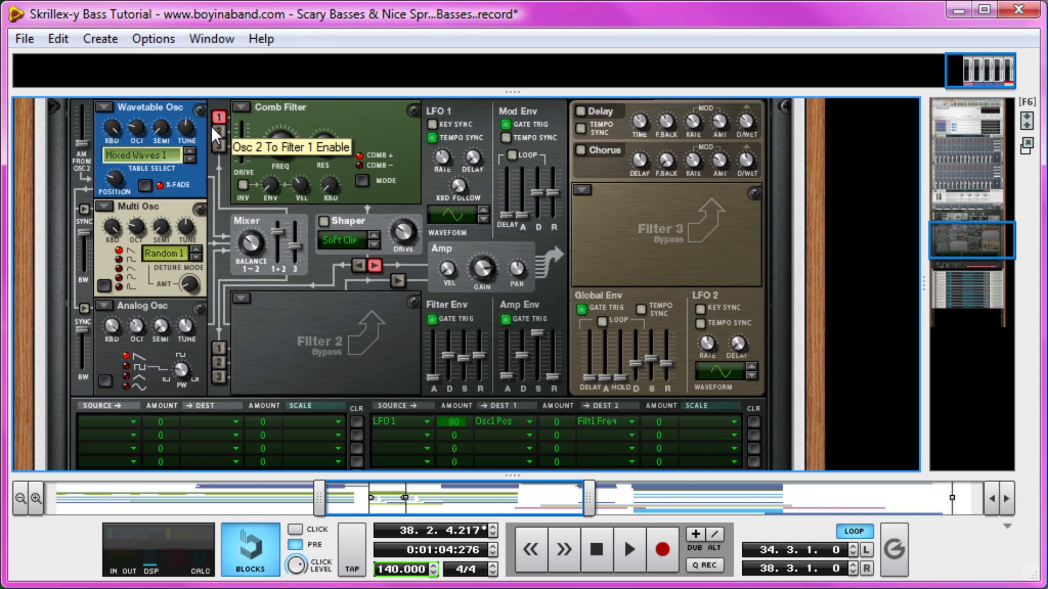
- Route oscillators 2 and 3 back into filter 1 and set LFO 1's filter frequency amount to 100 while the loop plays
left_click(219, 146)
key("space")
left_click_drag(557, 419, 592, 368)
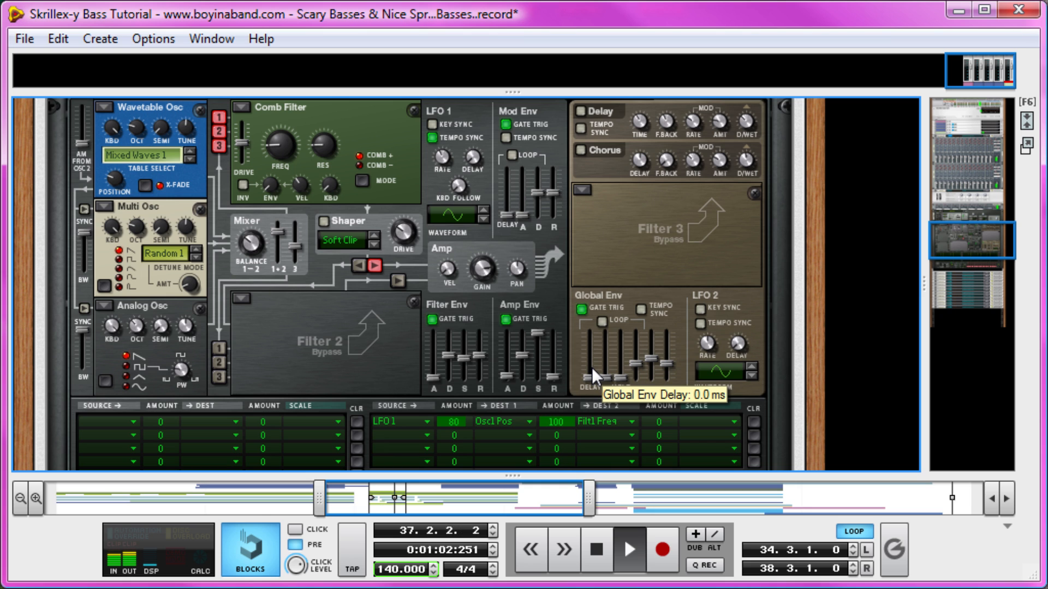
key("space")
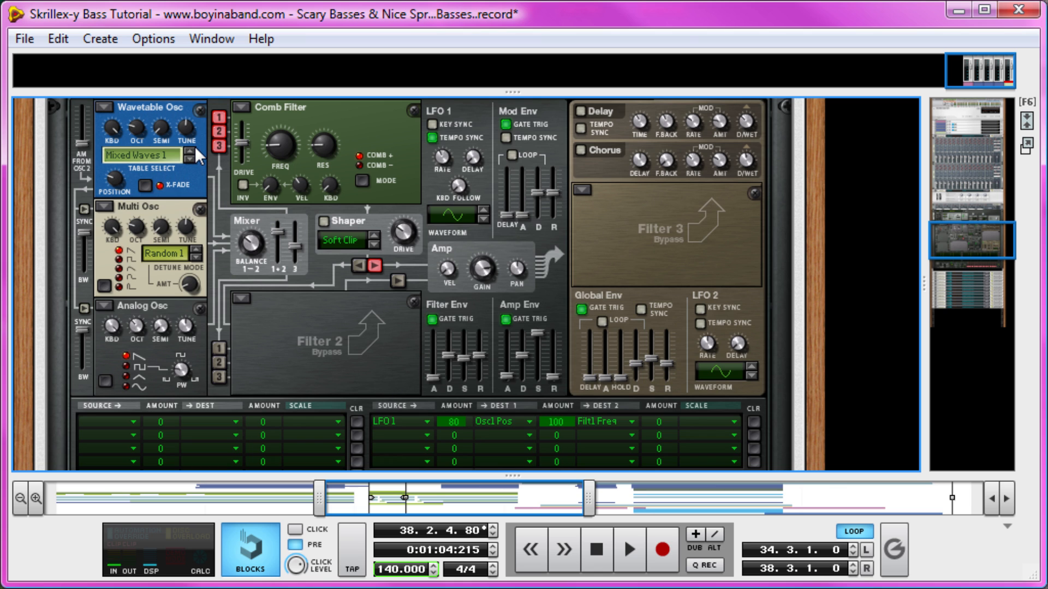
- Route oscillator 1 into the filter 2 path as well, enable that path's output to the amp, and listen to the loop
left_click(219, 348)
left_click(396, 281)
mouse_move(334, 134)
key("space")
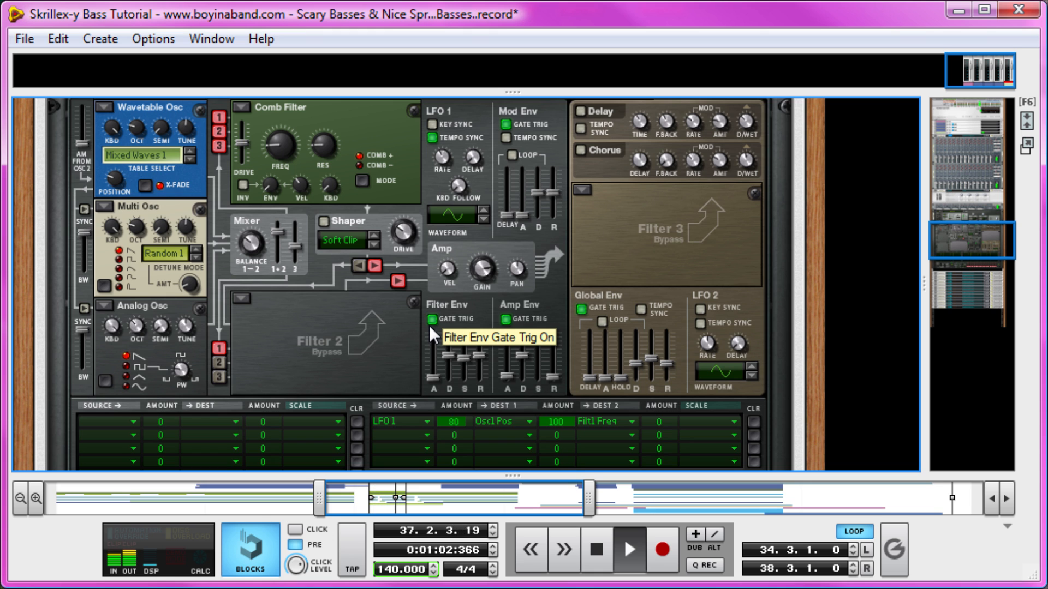
key("space")
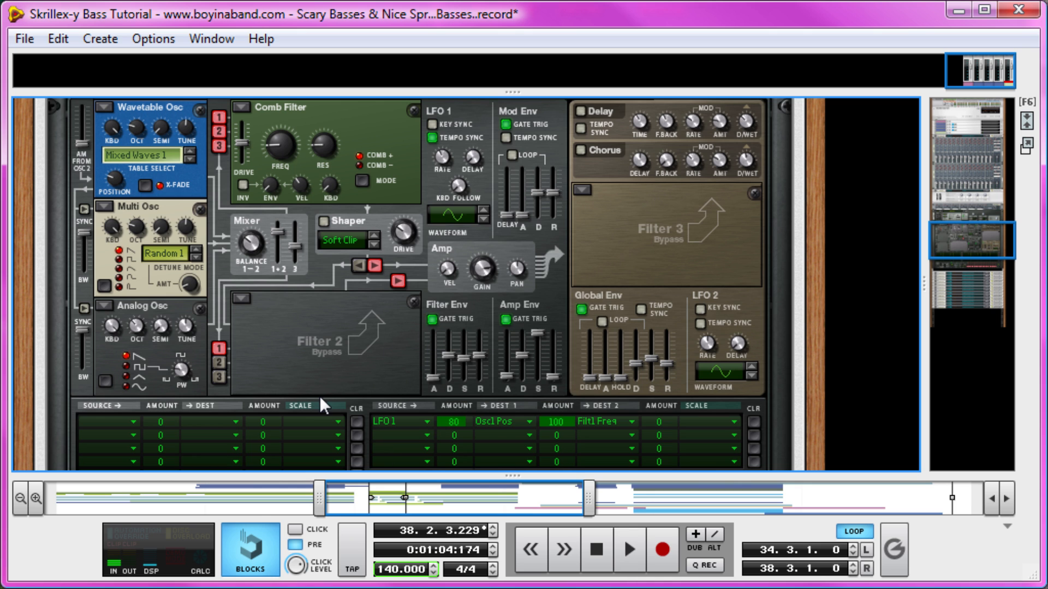
- Duplicate the Thor with its tracks and lower the Comb filter's frequency on the copy
right_click(326, 316)
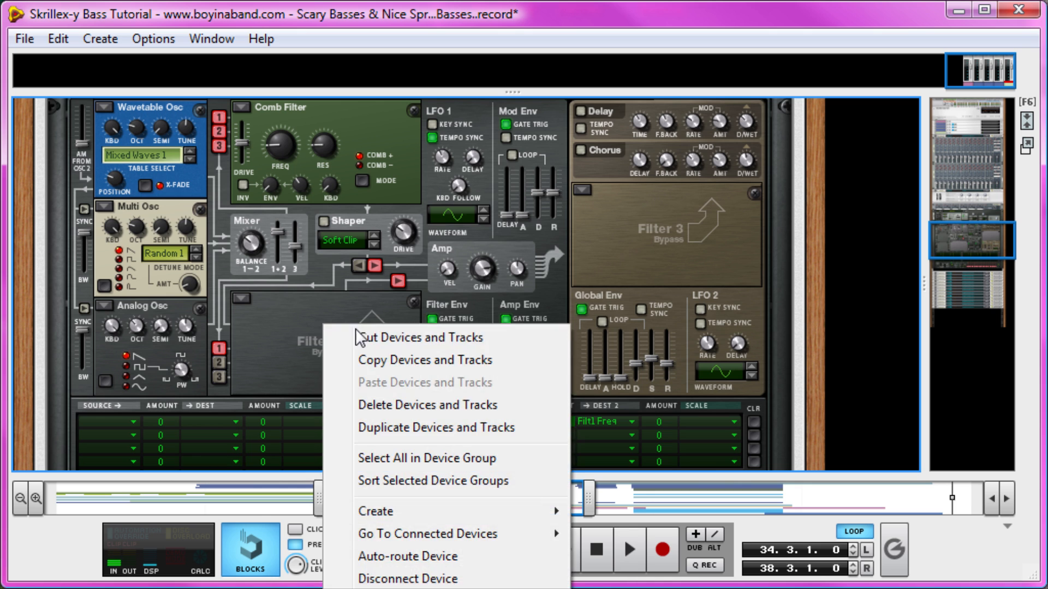
left_click(453, 429)
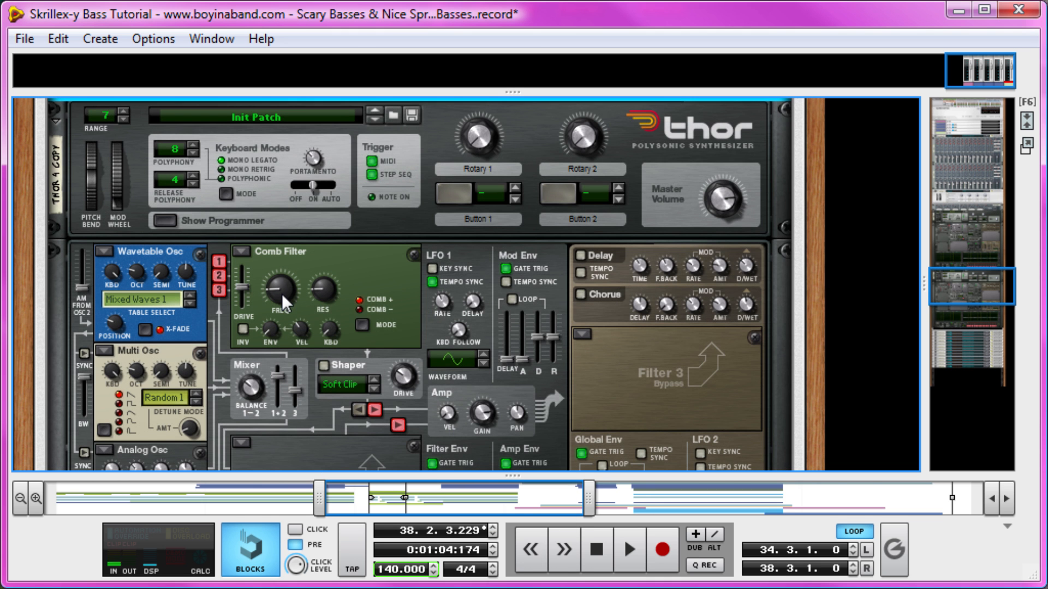
left_click_drag(282, 293, 283, 313)
- On the back of the rack, connect the Thor copy's left and right audio outputs to channel 2 of Line Mixer 5
scroll(314, 272, "up", 3)
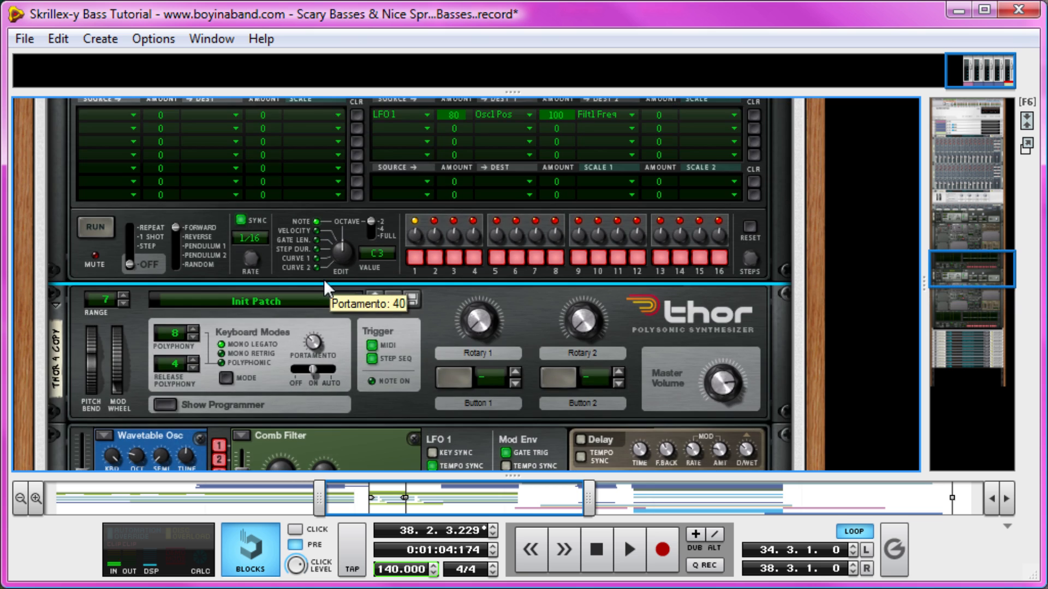
scroll(323, 279, "down", 2)
key("Tab")
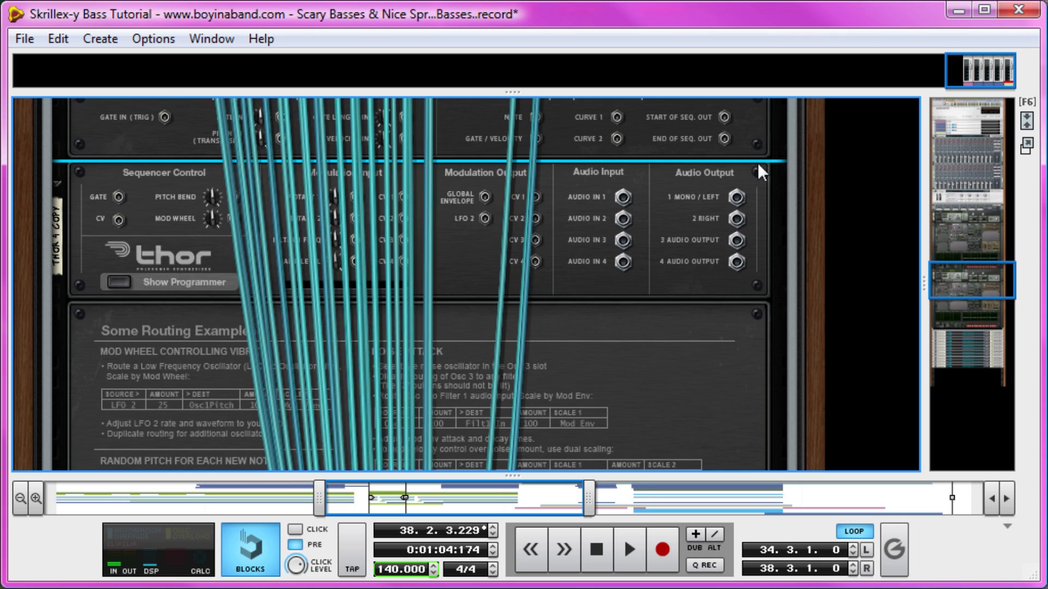
left_click_drag(738, 197, 183, 280)
scroll(719, 203, "up", 10)
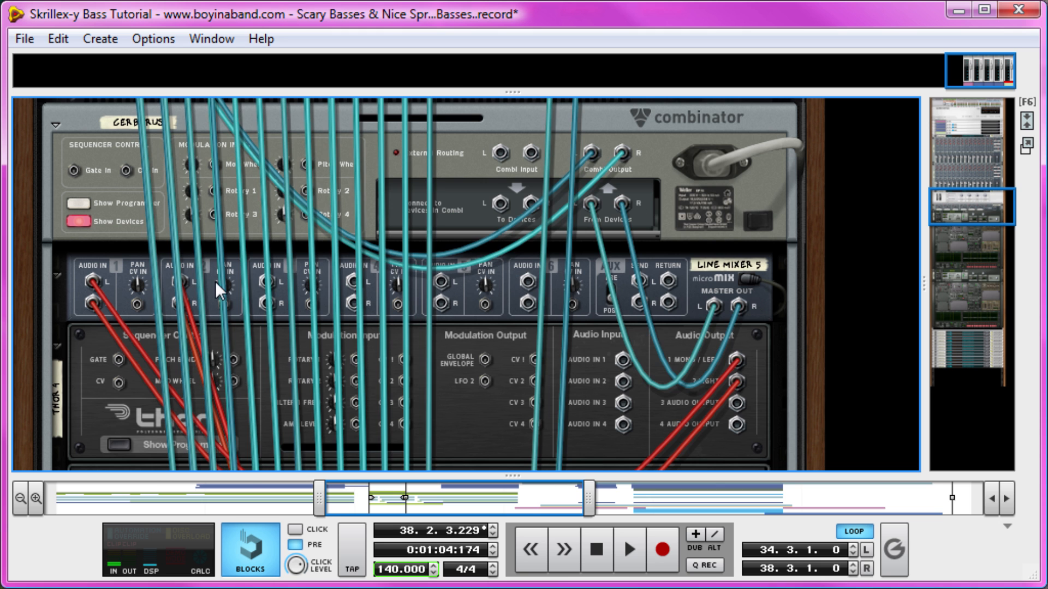
scroll(215, 281, "down", 6)
scroll(313, 241, "up", 4)
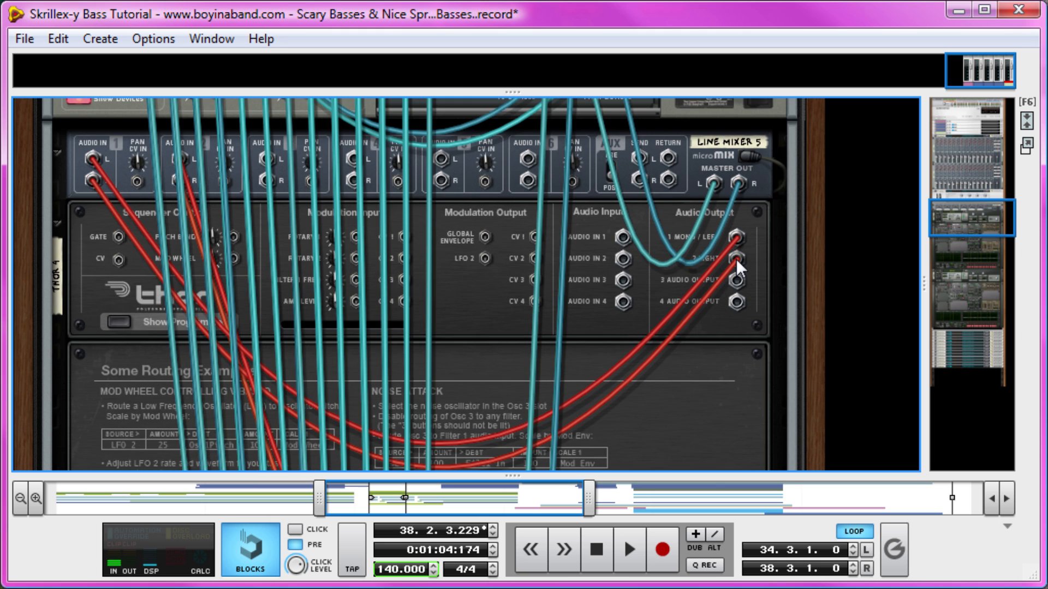
scroll(327, 218, "down", 10)
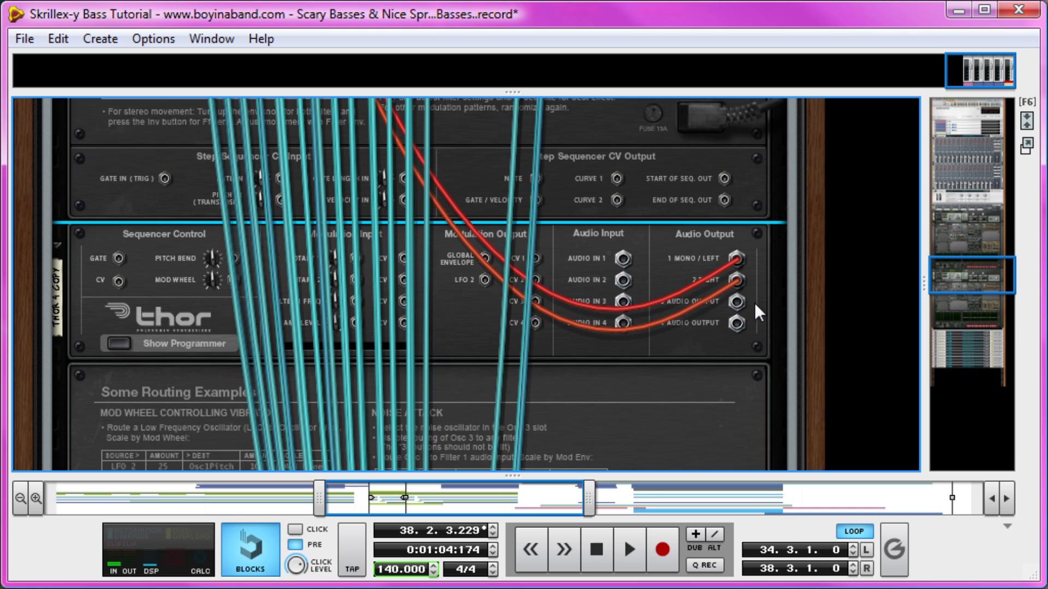
- Pan channel 2 of Line Mixer 5 to 38 and channel 1 to the opposite side, and listen to the loop
scroll(666, 304, "up", 12)
key("Tab")
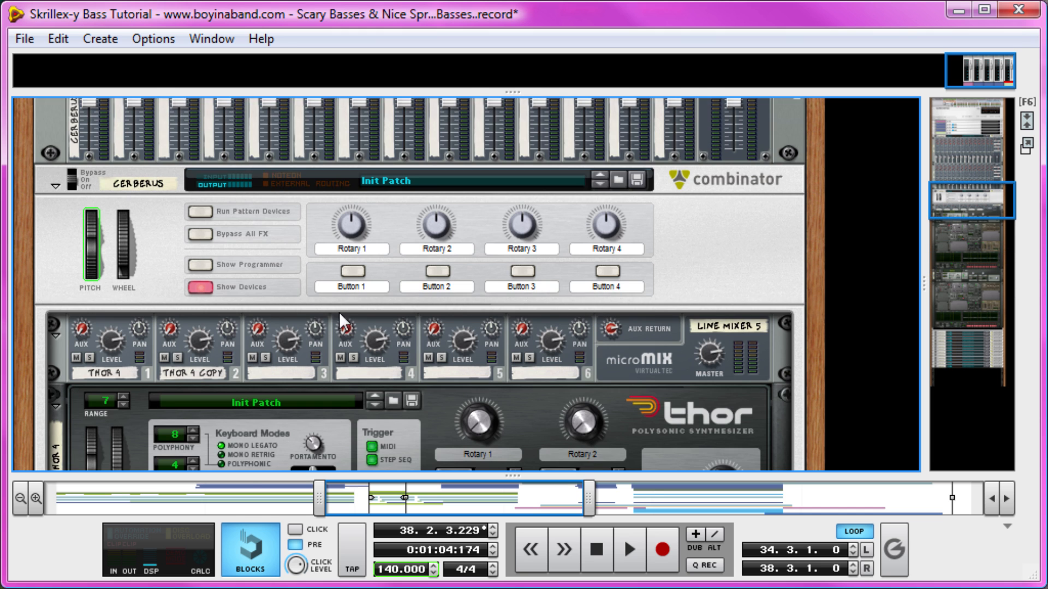
left_click(224, 271)
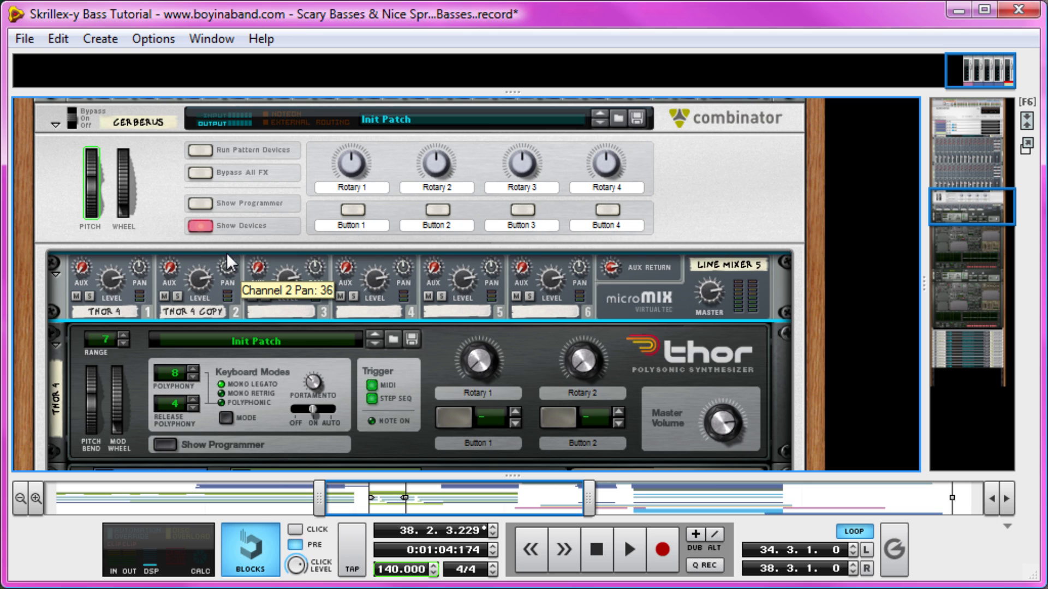
left_click_drag(147, 264, 135, 287)
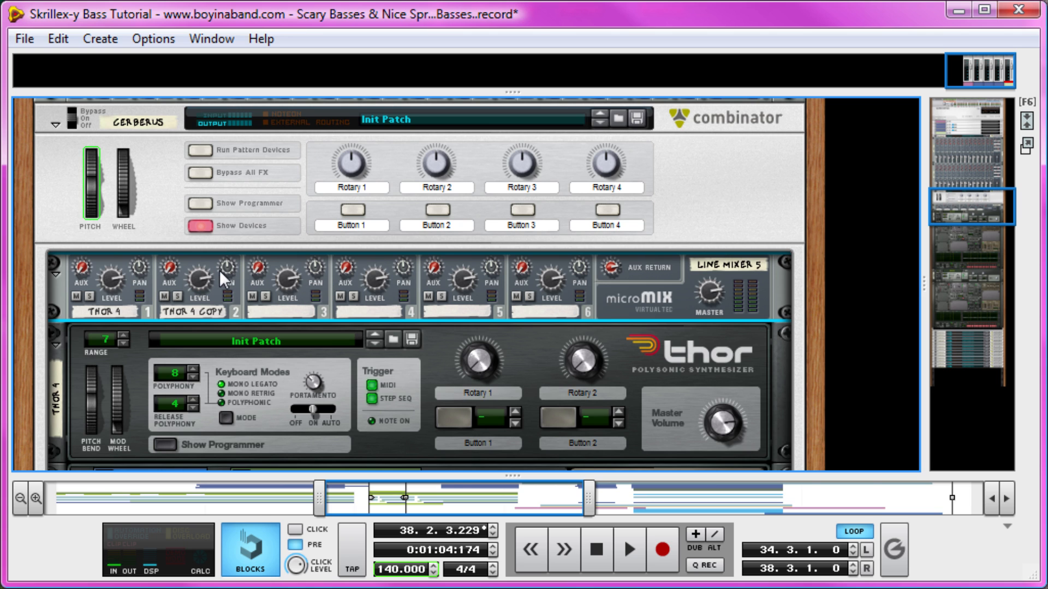
key("space")
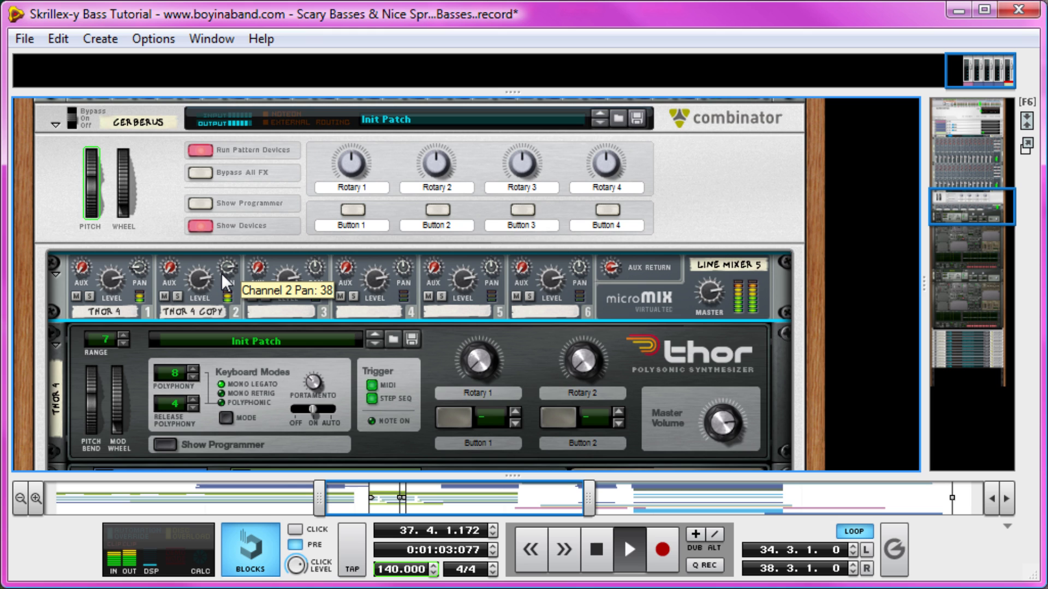
key("space")
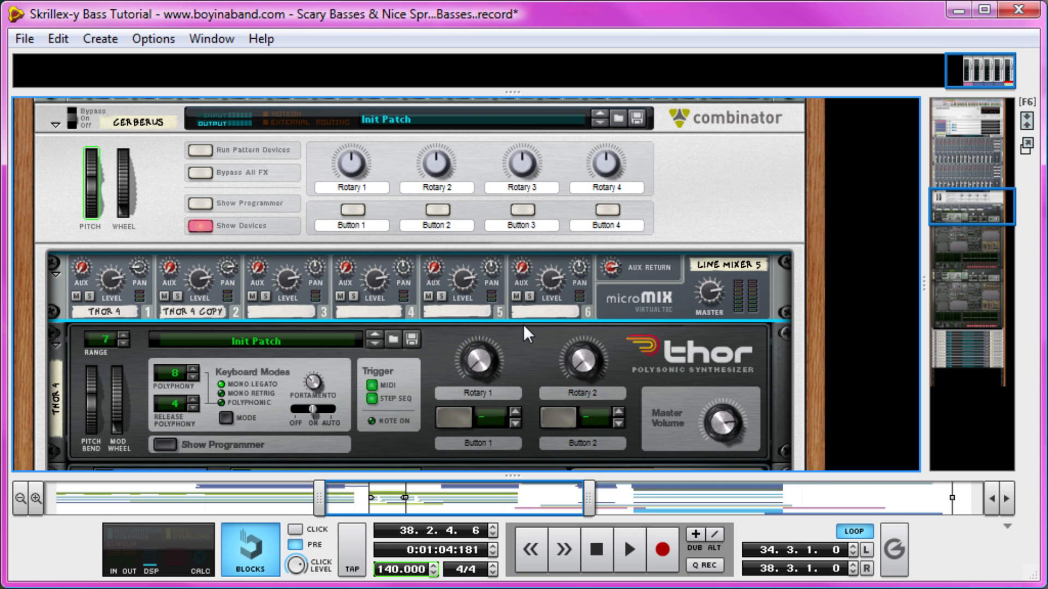
- Set the Thor copy's LFO 1 modulation amount for Osc1 Pos to -79 and listen to the loop
scroll(497, 247, "down", 10)
scroll(498, 247, "down", 2)
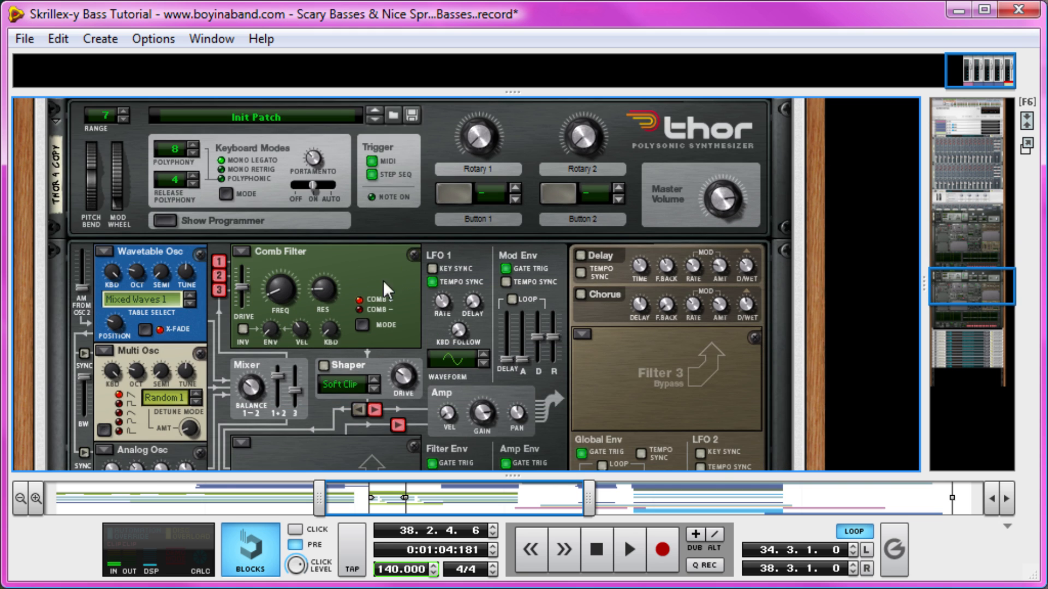
scroll(242, 332, "down", 8)
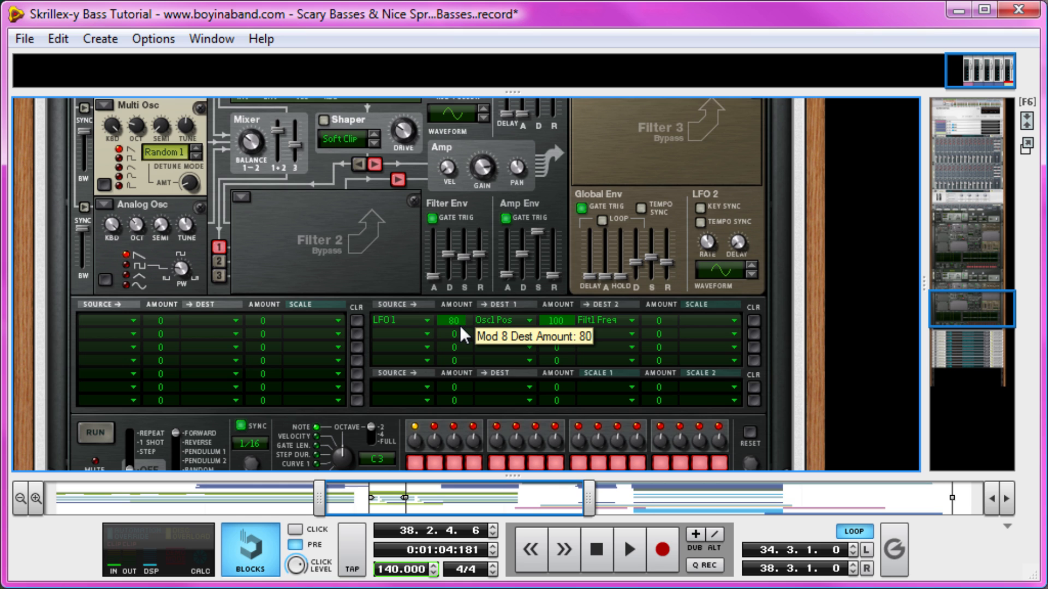
left_click_drag(459, 323, 437, 390)
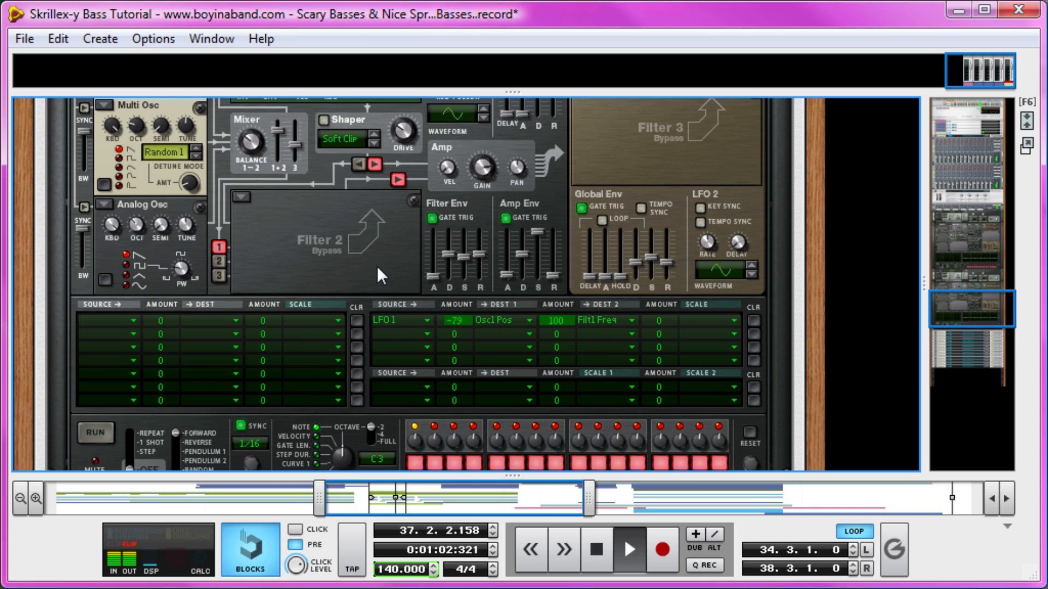
key("space")
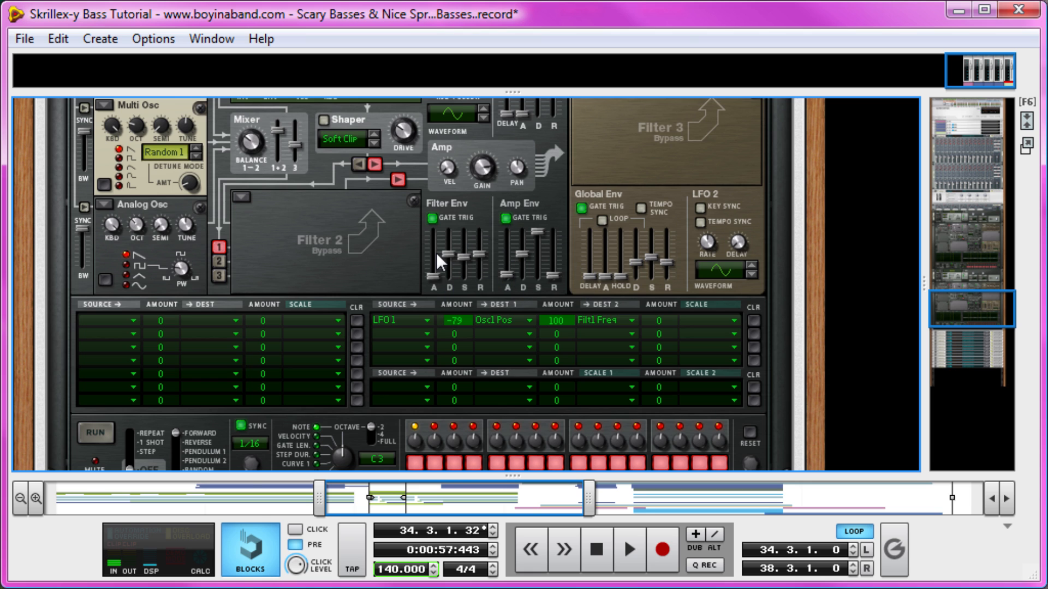
- Create a Scream 4 distortion unit directly below Line Mixer 5 inside the Combinator
scroll(477, 260, "up", 4)
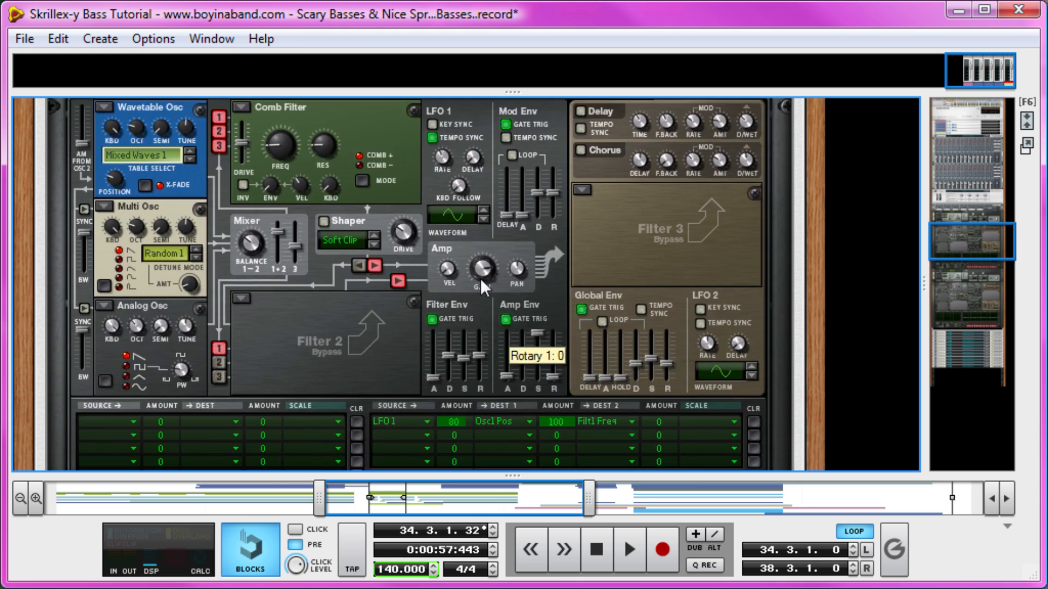
scroll(480, 278, "up", 12)
right_click(627, 244)
mouse_move(739, 431)
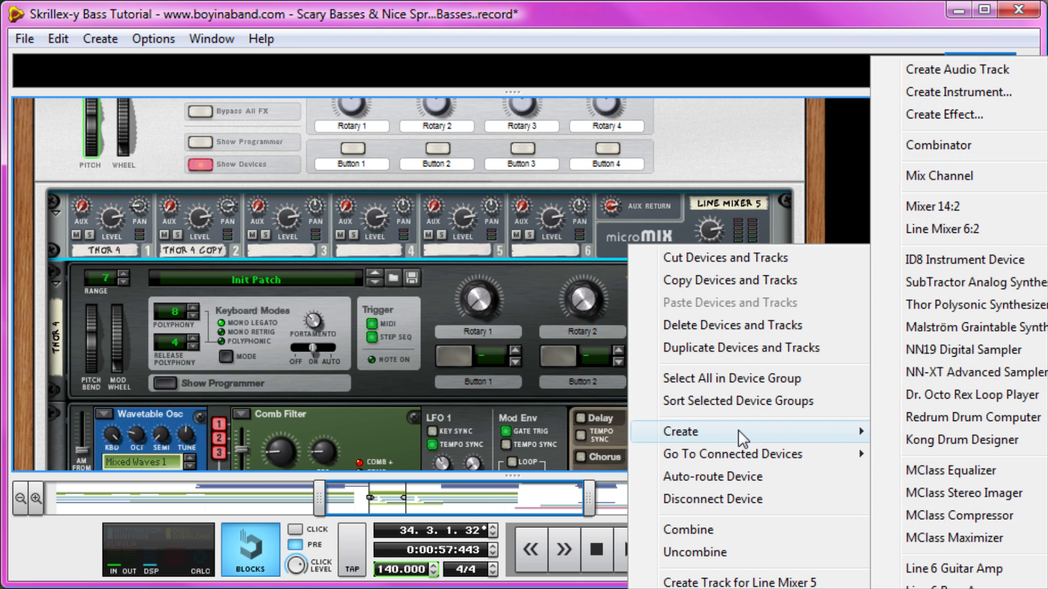
left_click(950, 588)
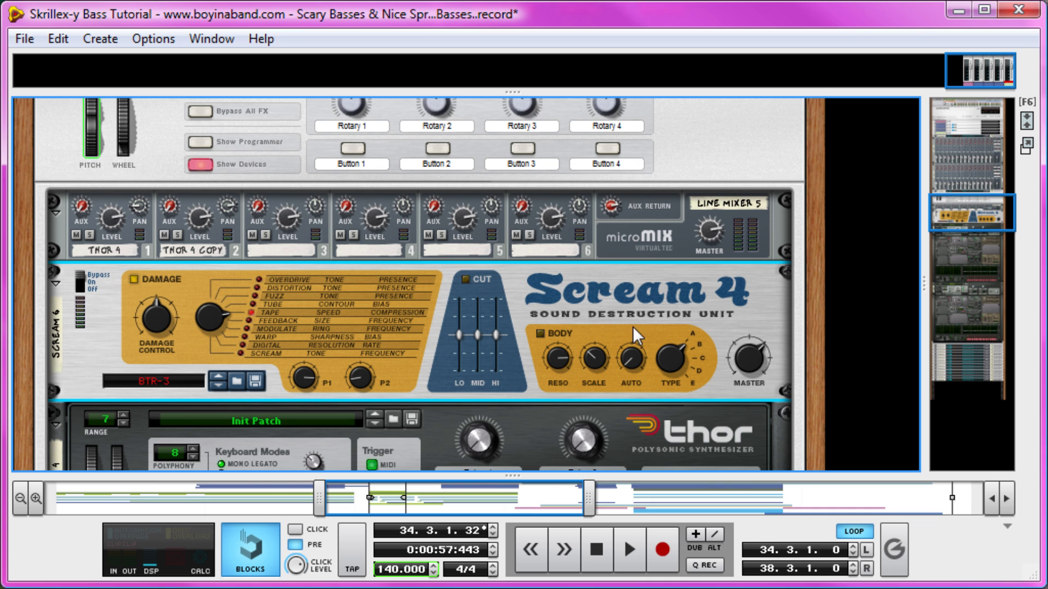
- Create two MClass Equalizers and place them above Line Mixer 5
right_click(654, 231)
mouse_move(775, 419)
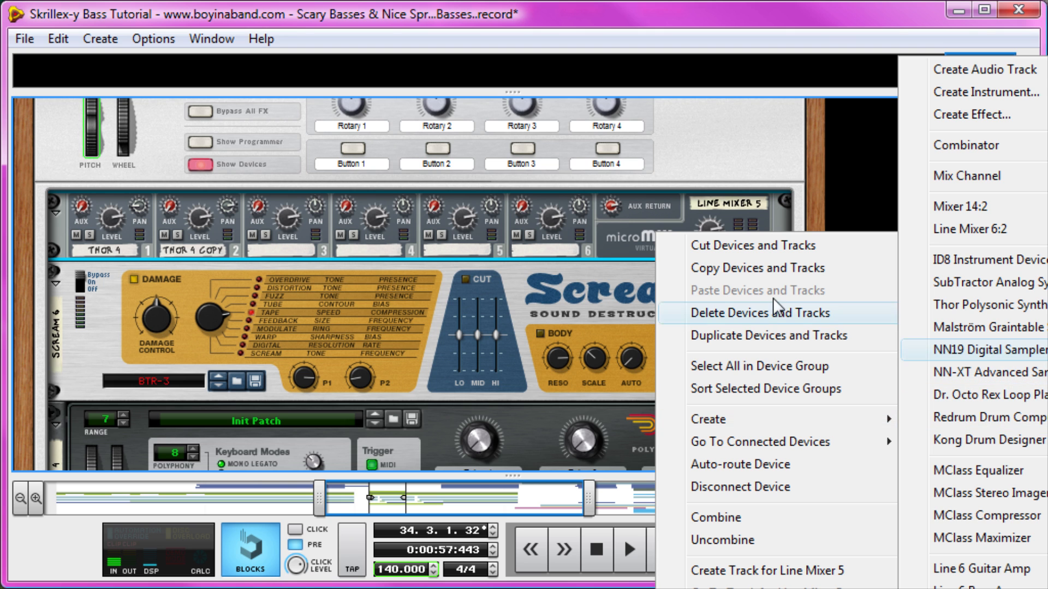
mouse_move(844, 418)
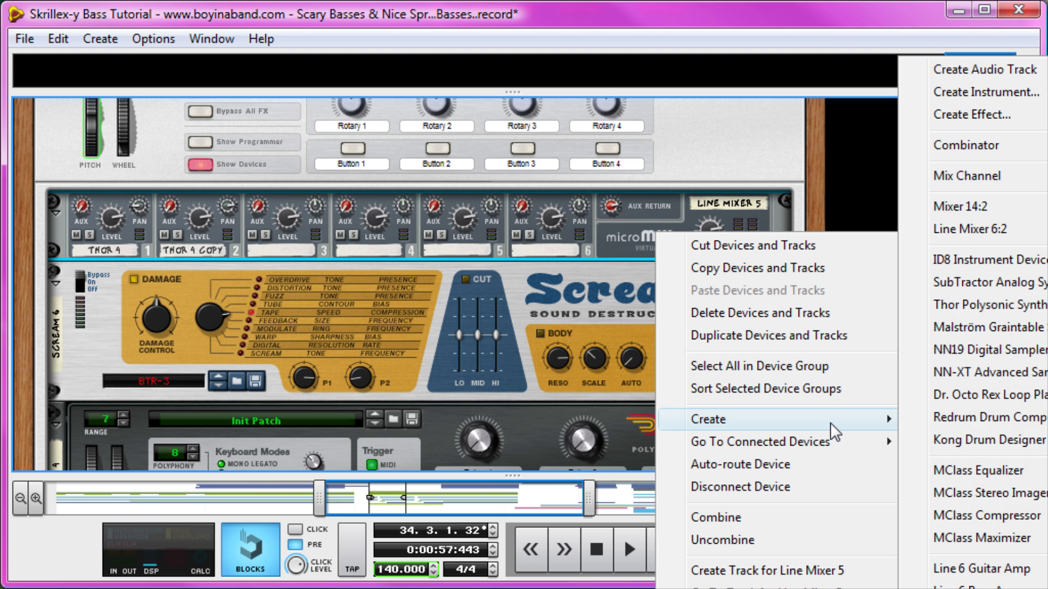
left_click(1012, 473)
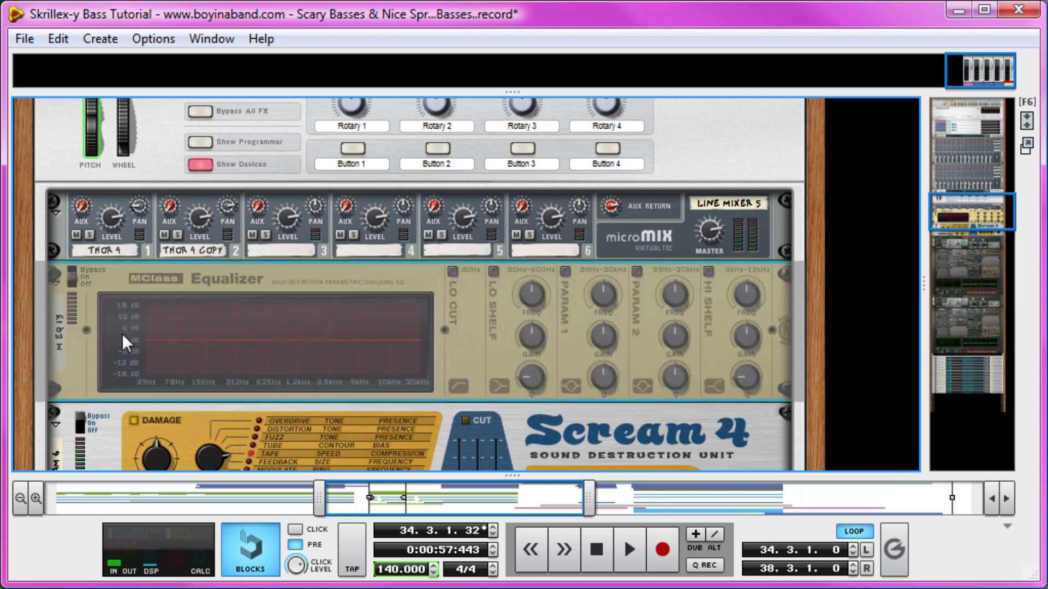
left_click_drag(65, 370, 262, 204)
right_click(261, 204)
mouse_move(382, 392)
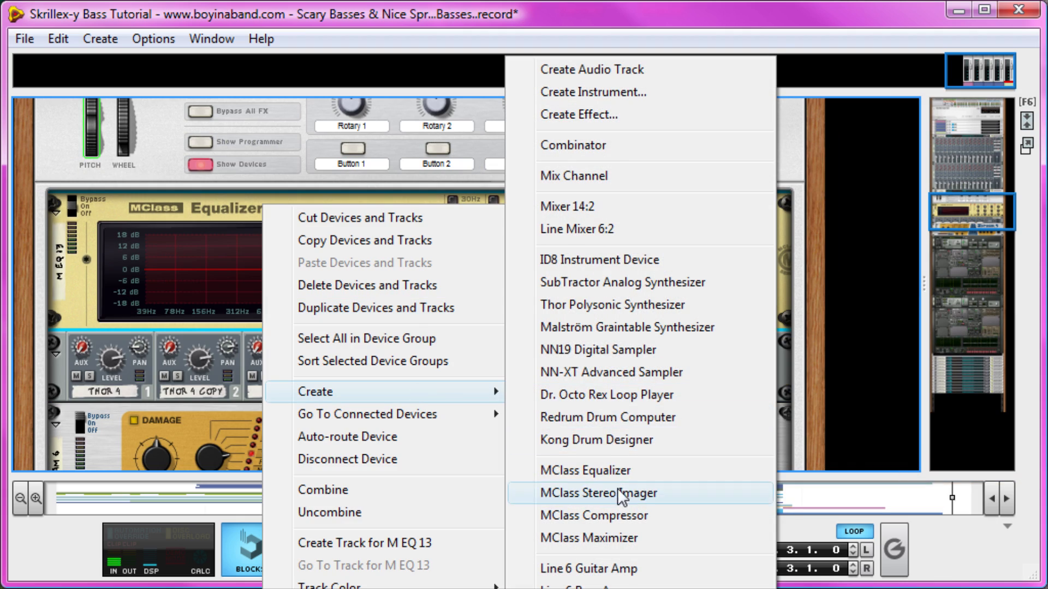
left_click(600, 470)
- Create an MClass Compressor and arrange it above the two equalizers
right_click(65, 252)
mouse_move(191, 439)
left_click(420, 516)
left_click_drag(54, 327, 55, 240)
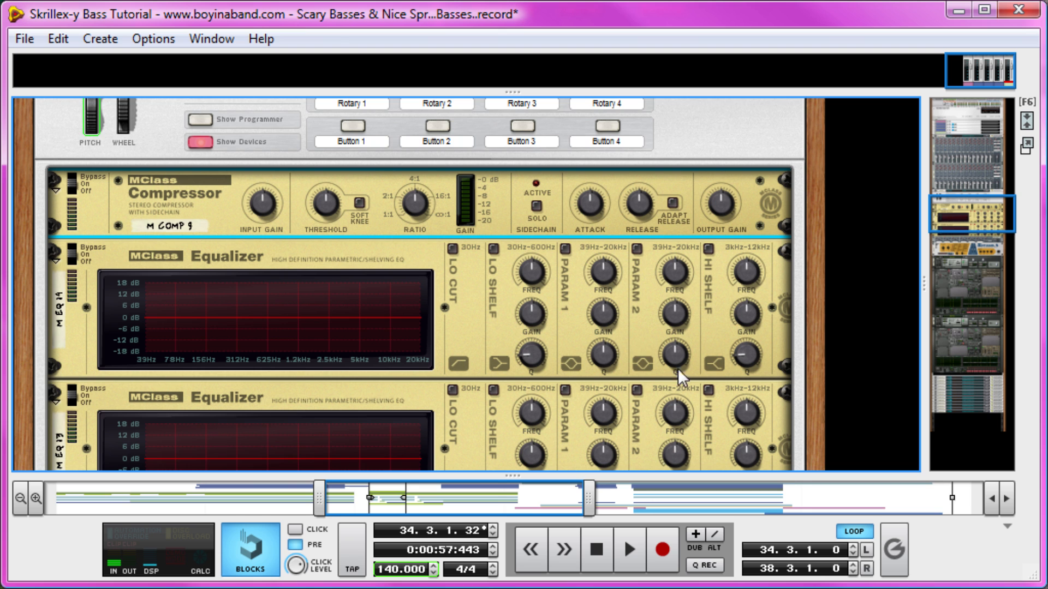
- Enable Param 1 on the lower equalizer and shape a broad boost of about 12 dB around 2.5 kHz
scroll(614, 352, "down", 2)
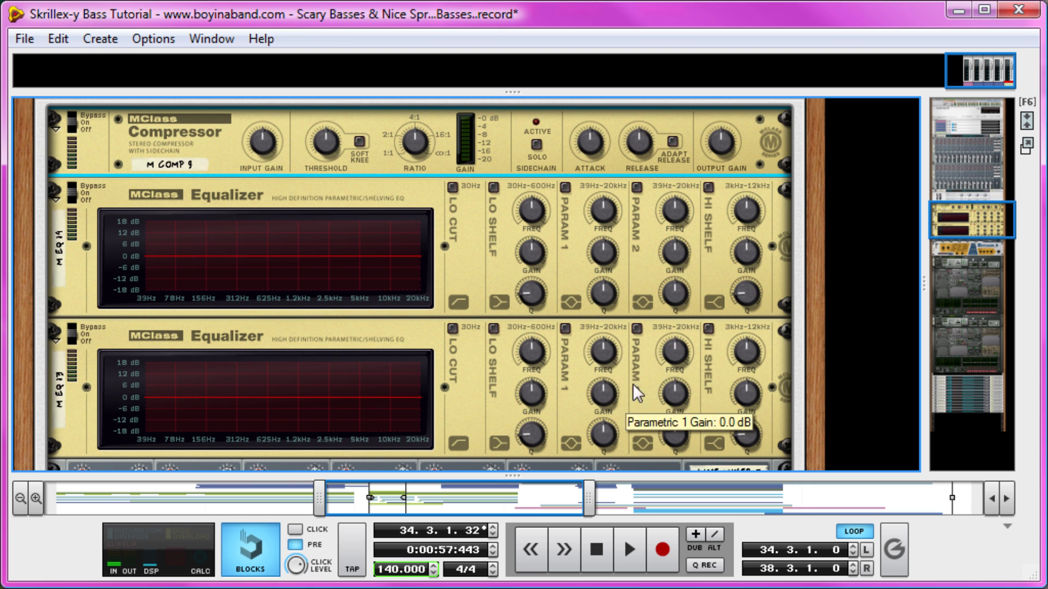
left_click(566, 328)
left_click_drag(607, 348, 698, 180)
left_click_drag(596, 398, 608, 374)
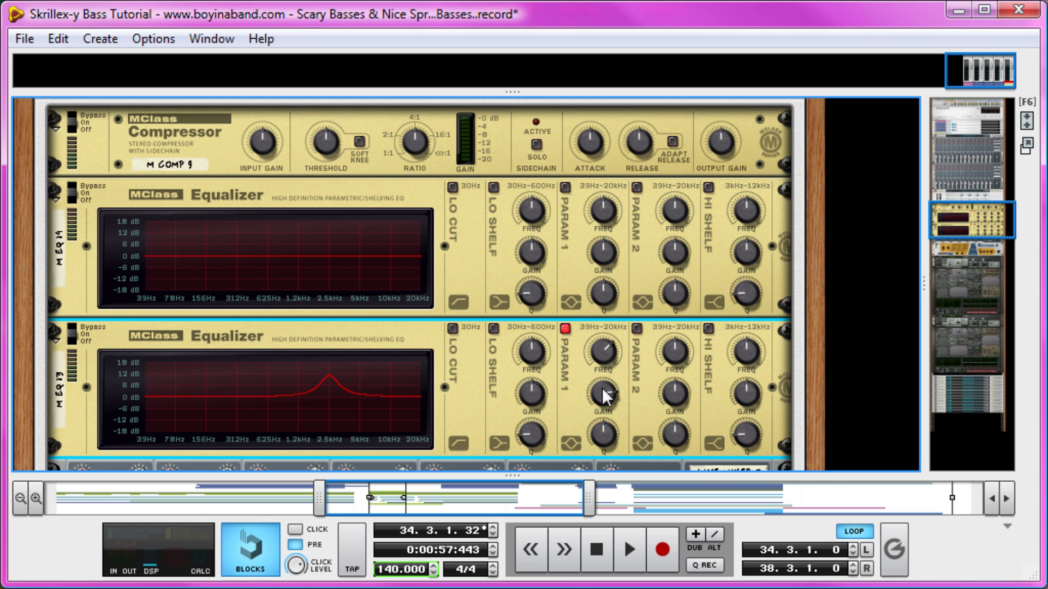
left_click_drag(595, 441, 586, 478)
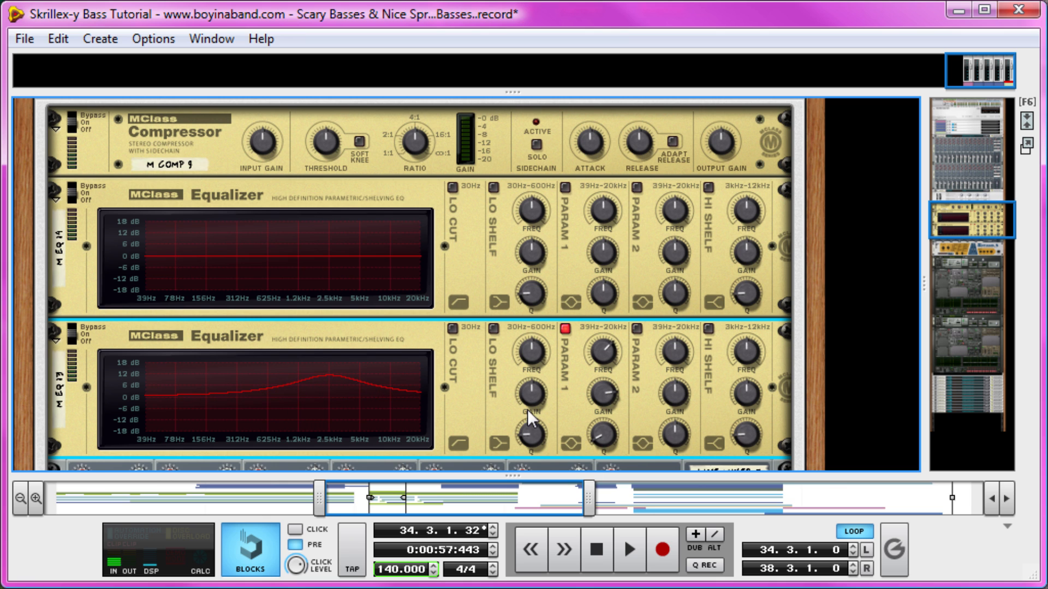
- Compare the loop's sound with the lower equalizer's Param 1 band off and on
left_click(561, 325)
key("space")
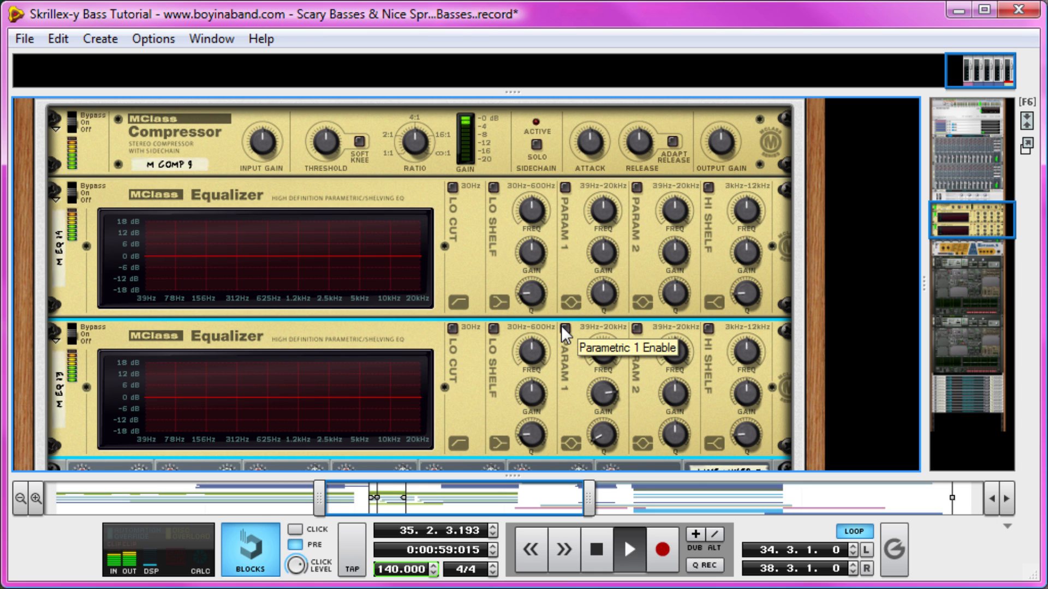
left_click(562, 327)
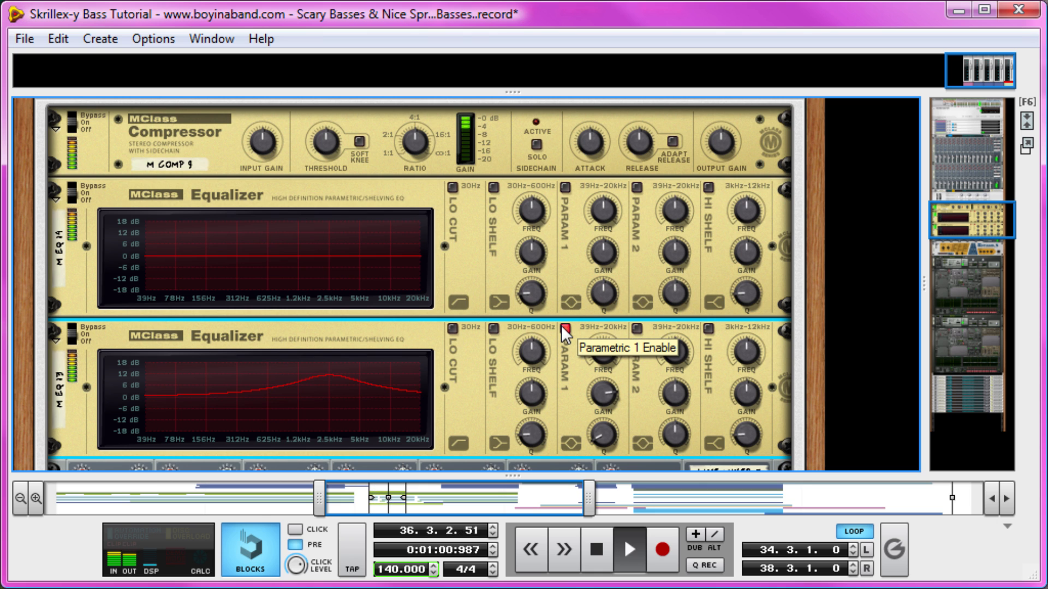
key("space")
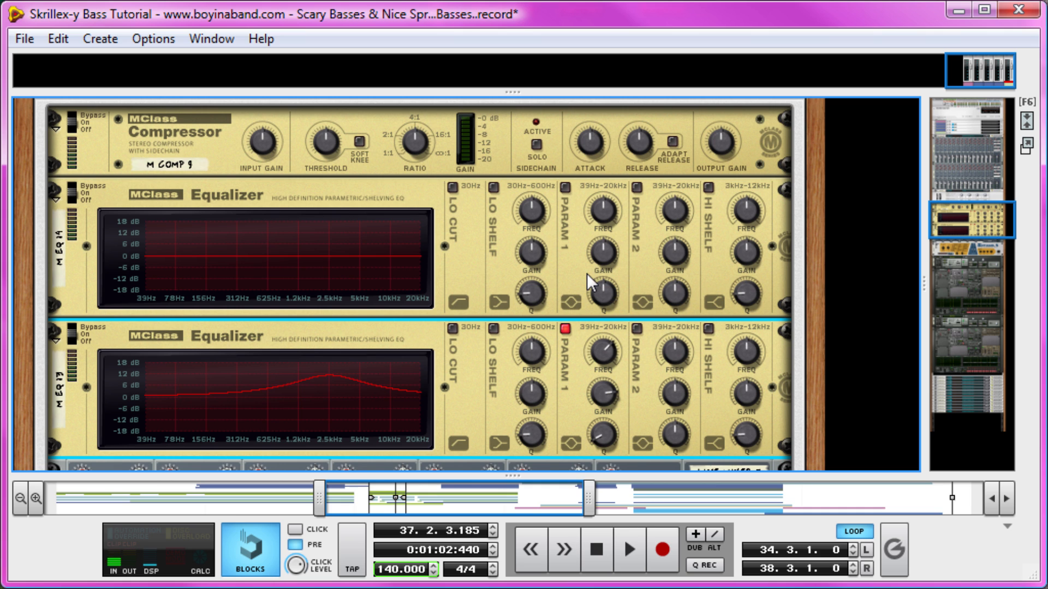
- Enable Param 1 on the upper equalizer and shape a broad cut of -11.4 dB around 400 Hz
left_click(566, 188)
scroll(594, 215, "down", 5)
left_click_drag(593, 214, 593, 185)
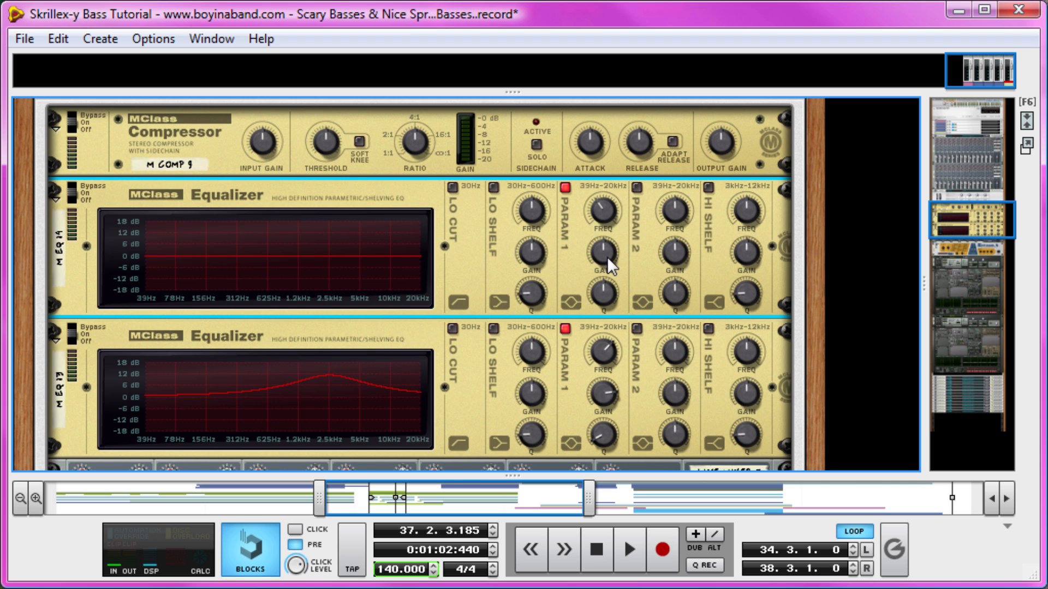
left_click_drag(607, 256, 563, 339)
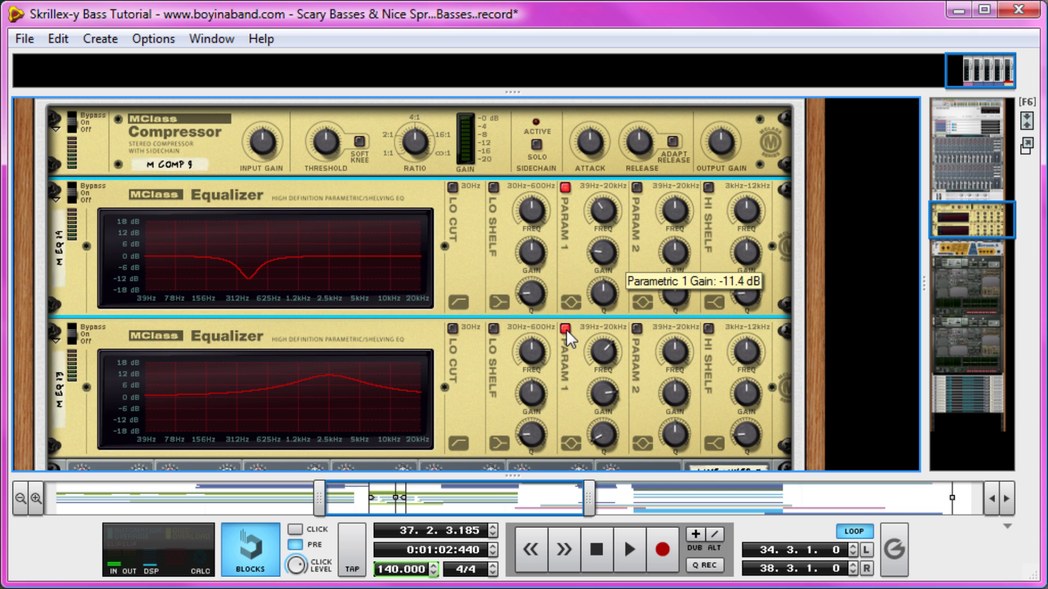
left_click_drag(605, 297, 568, 376)
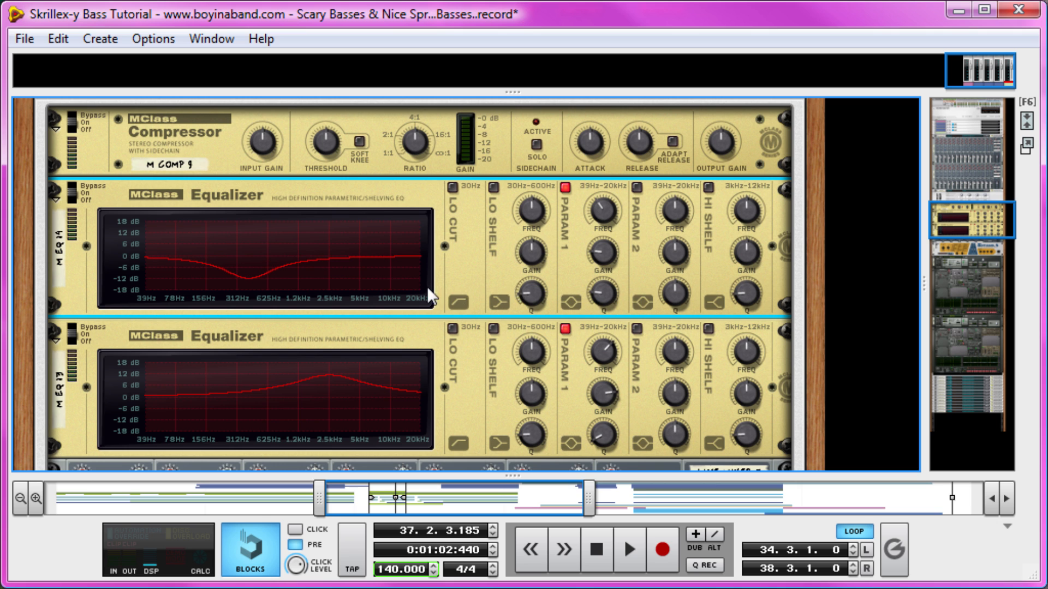
- Compare the loop's sound with the upper equalizer's Param 1 cut off and on
left_click(561, 189)
key("space")
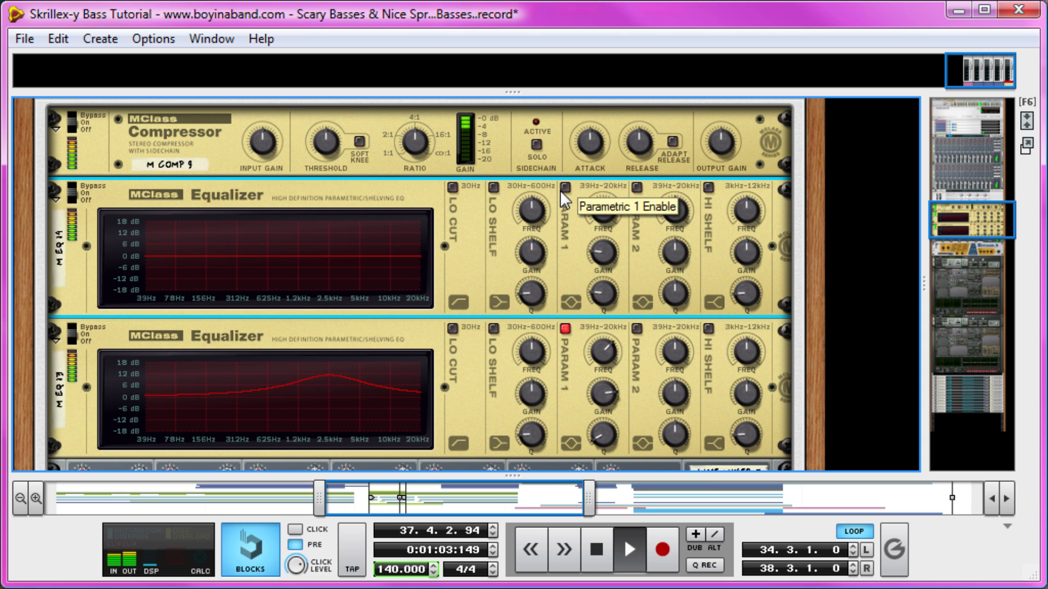
left_click(560, 190)
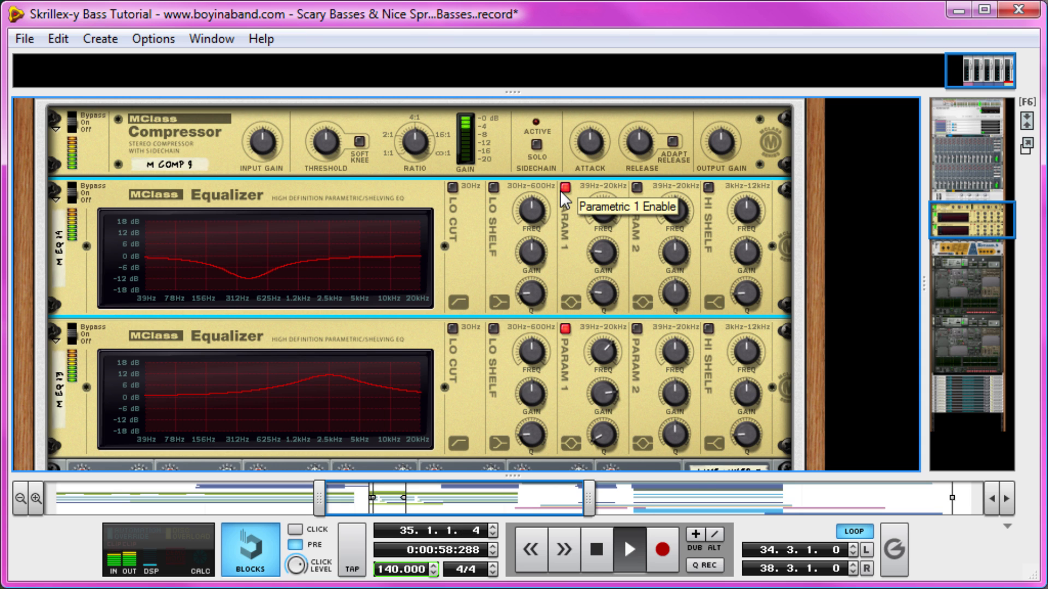
left_click(561, 189)
left_click(561, 189)
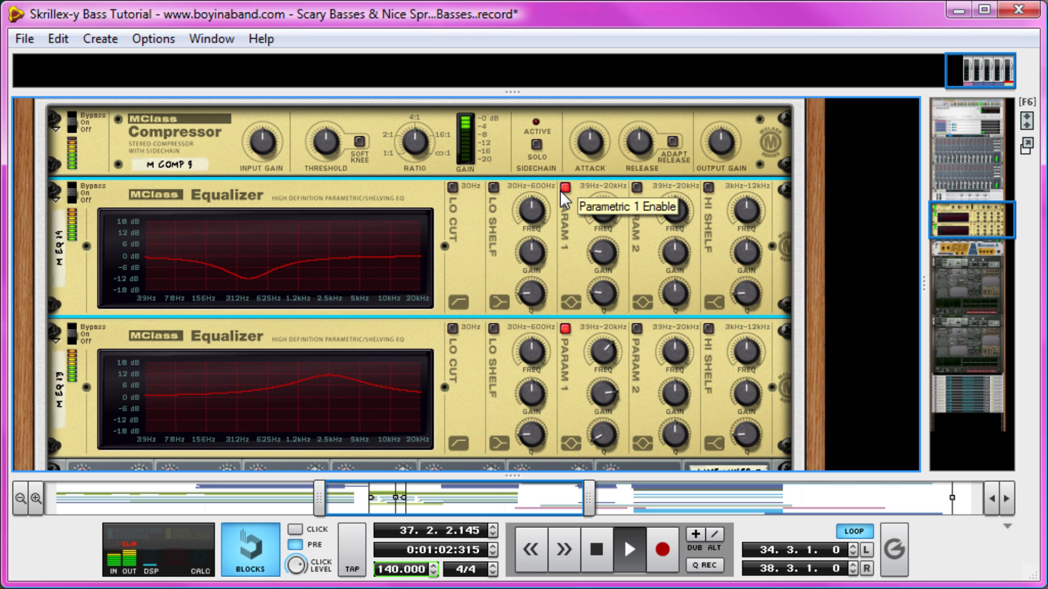
key("space")
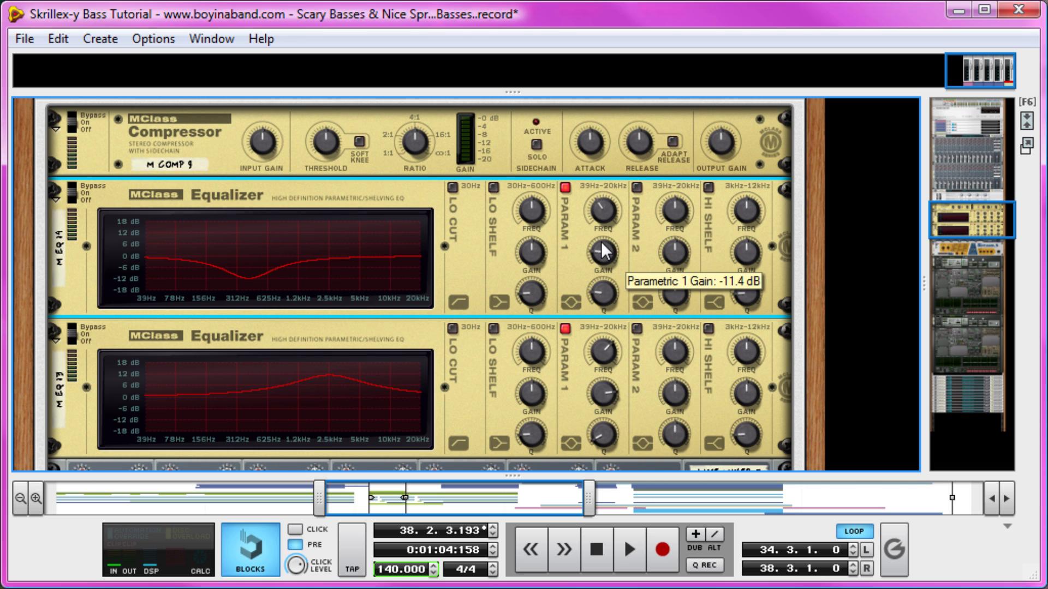
- Enable Param 2 on the upper equalizer and shape a broad boost of about 8 dB between 5 and 10 kHz
left_click(638, 187)
mouse_move(672, 214)
left_mouse_down()
mouse_move(674, 191)
mouse_move(660, 213)
left_mouse_up()
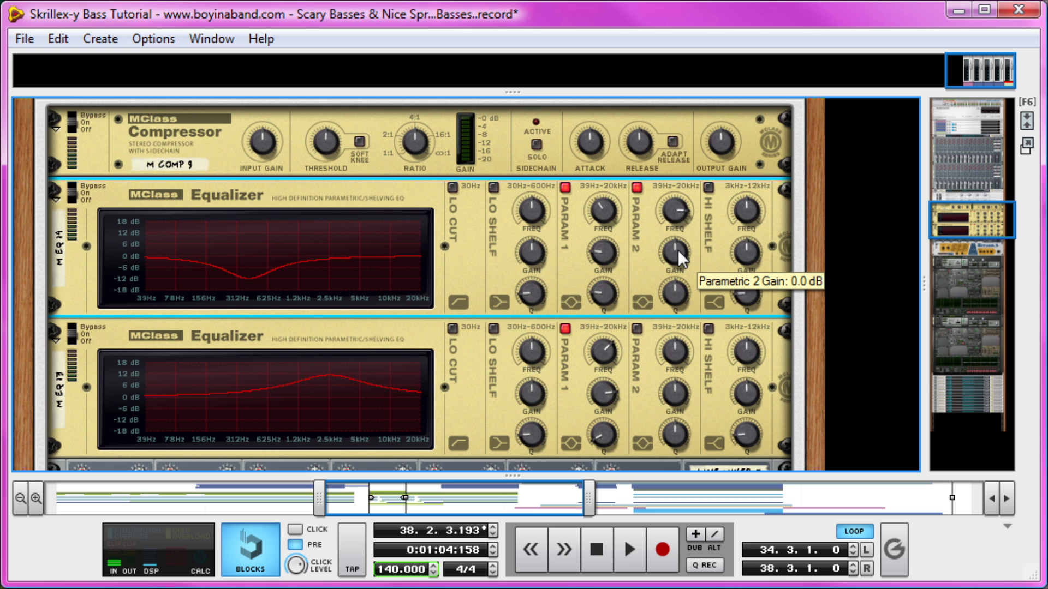
key("space")
left_click_drag(677, 250, 707, 190)
left_click_drag(671, 297, 633, 394)
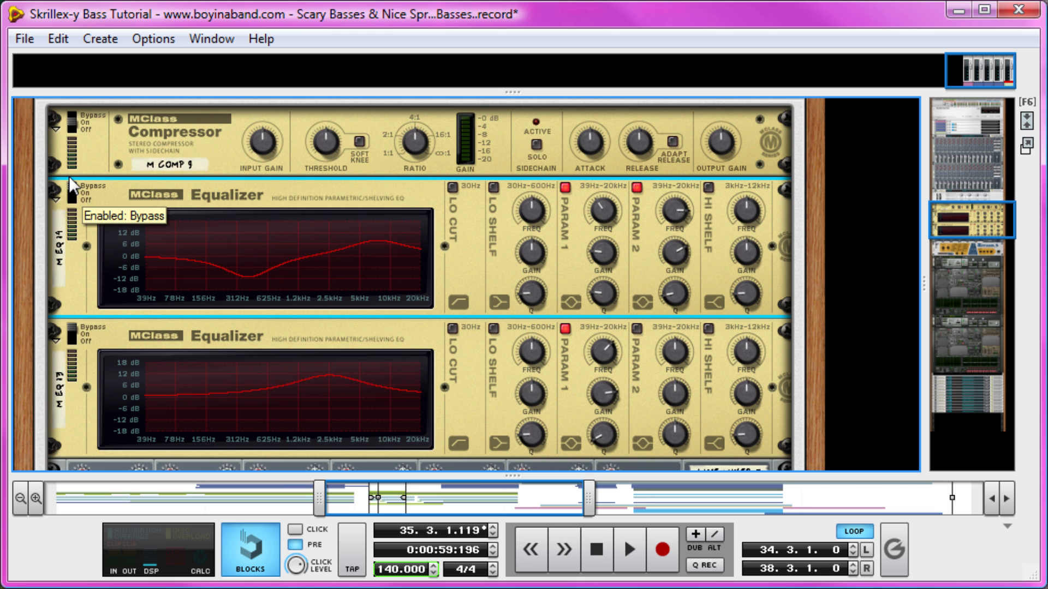
- Compare the loop's sound with each equalizer bypassed and switched on in turn
left_click(71, 325)
left_click(70, 327)
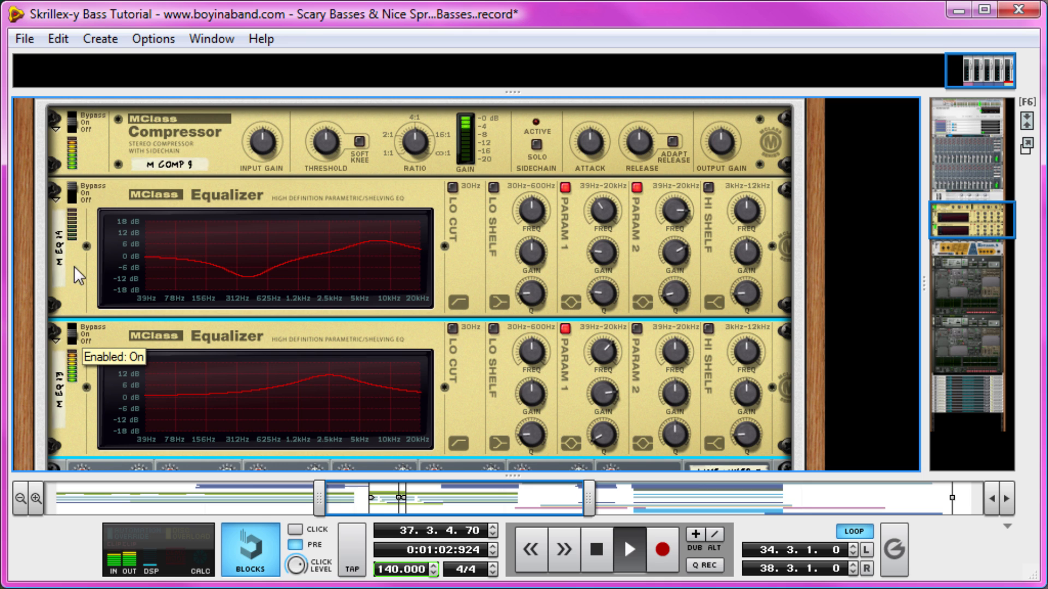
left_click(67, 188)
left_click(68, 194)
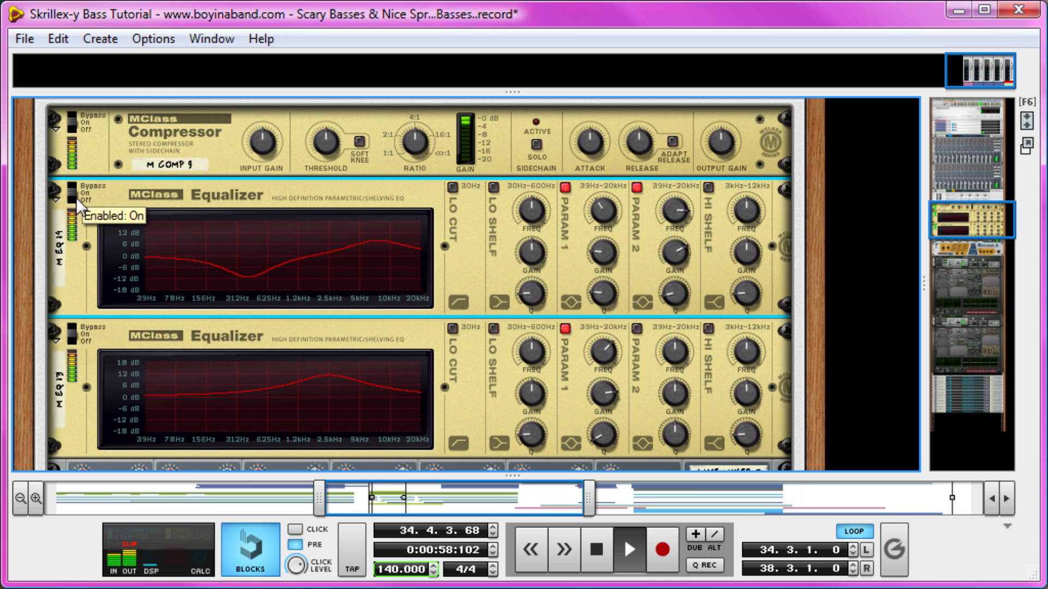
key("space")
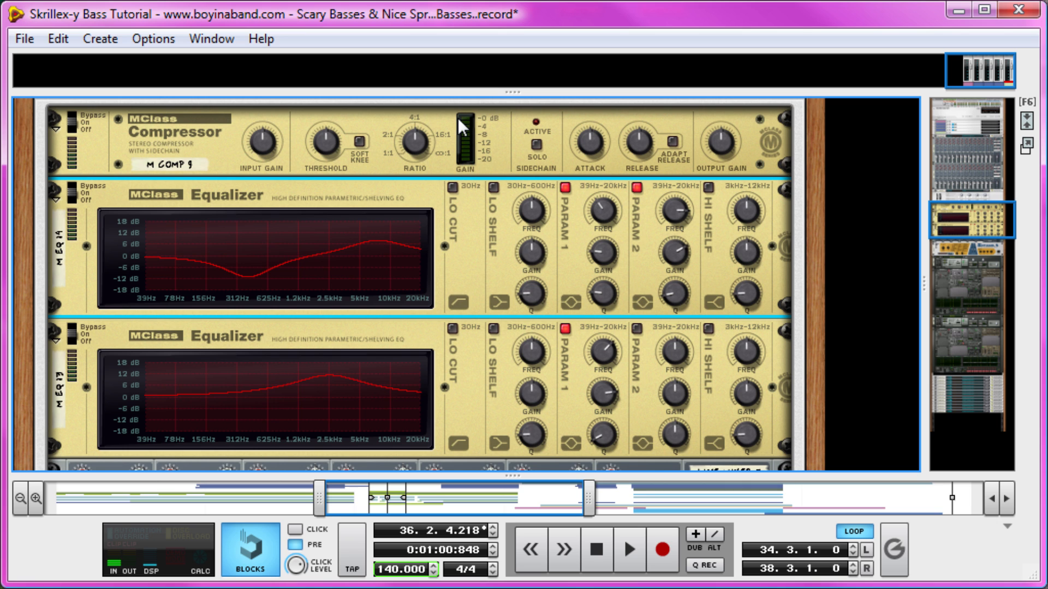
- Set the compressor's attack and release to their shortest, raise its ratio to about ∞:1 and lower its threshold
left_click_drag(586, 143, 578, 240)
left_click_drag(637, 144, 600, 251)
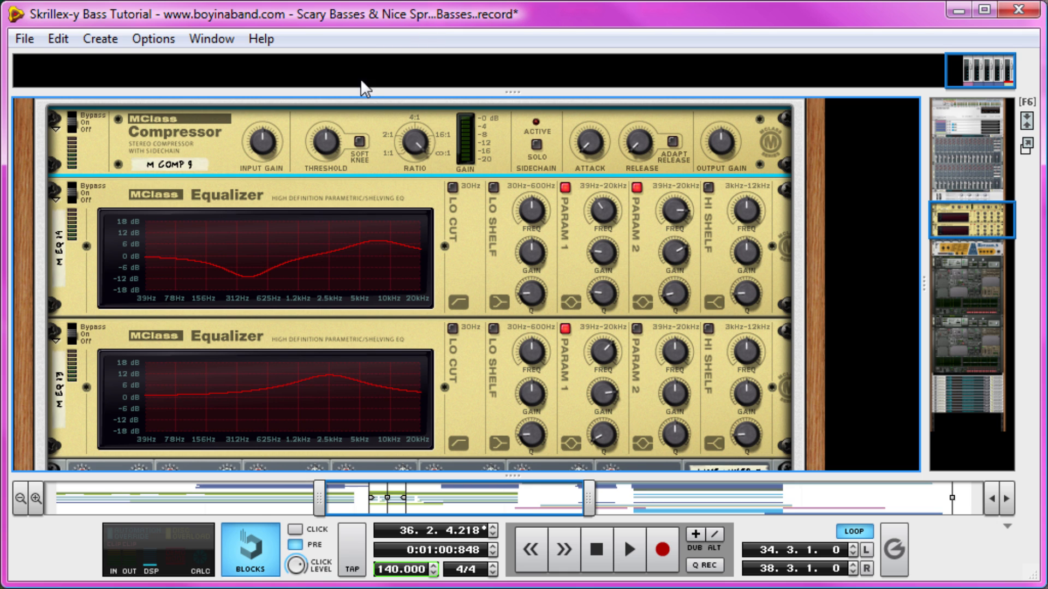
left_click_drag(329, 140, 299, 188)
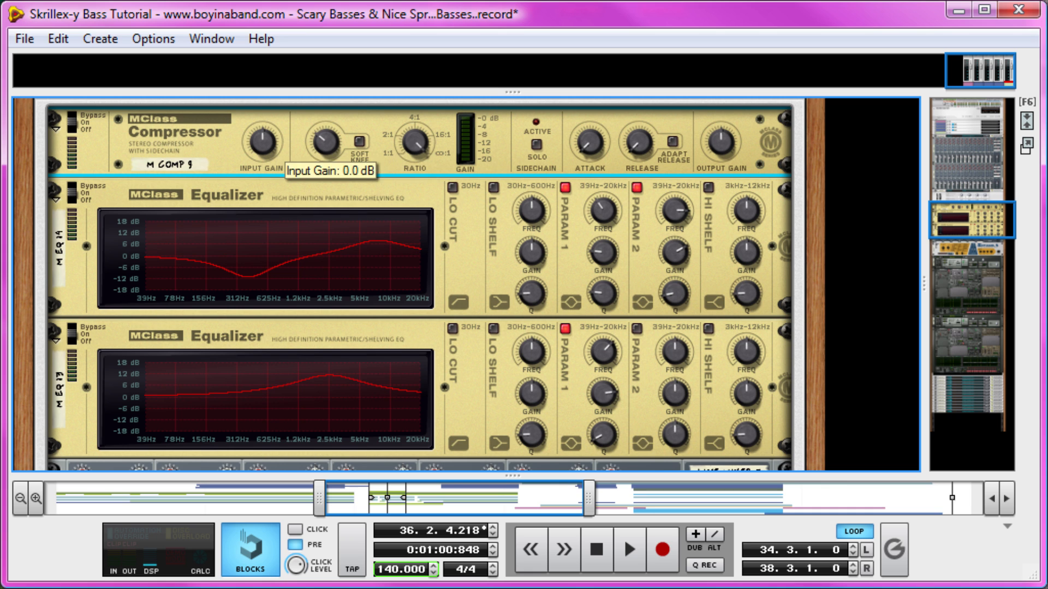
- Compare the loop's sound with the compressor bypassed and switched on
key("space")
left_click(74, 110)
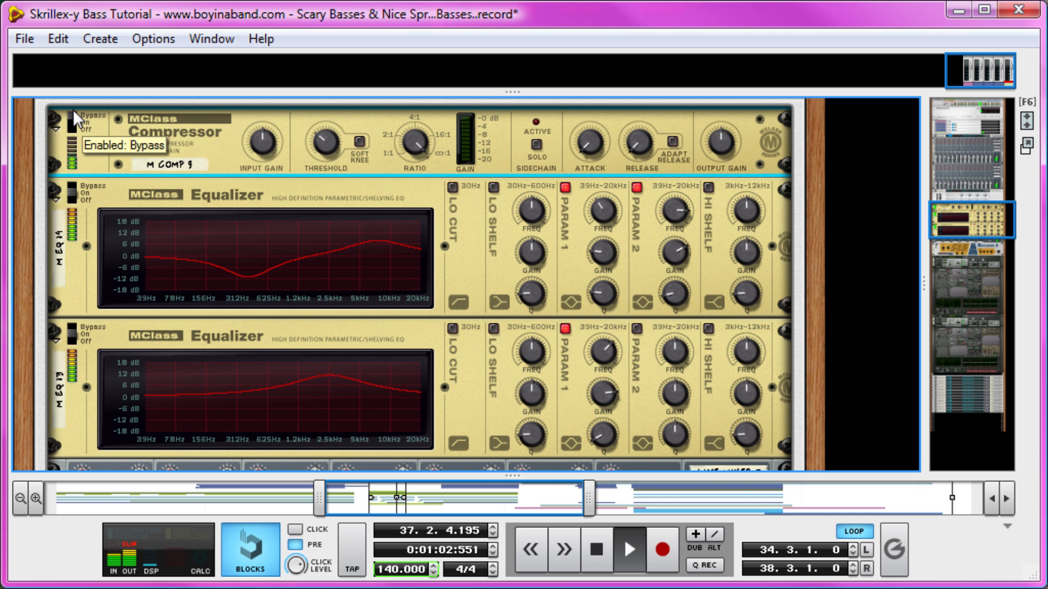
left_click(73, 119)
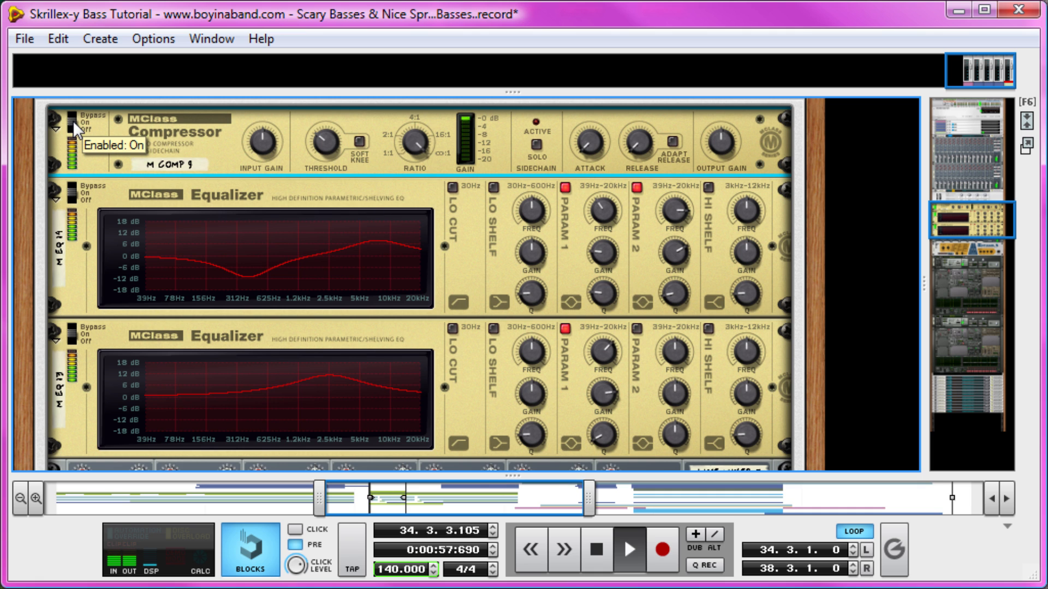
key("space")
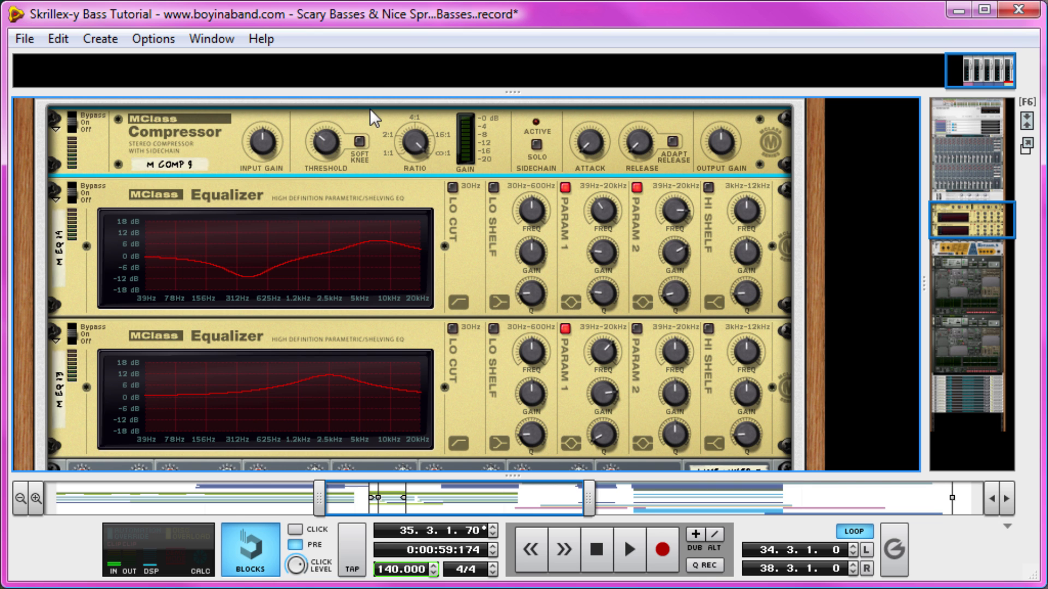
- Create a SubTractor synthesizer on Line Mixer 5 and initialize its patch
scroll(499, 152, "down", 5)
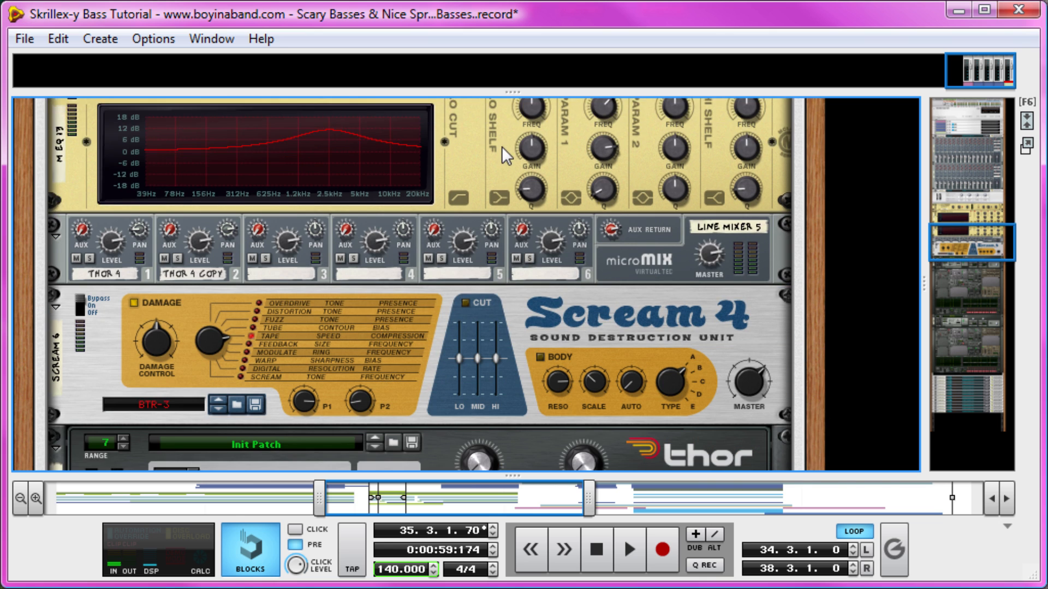
right_click(617, 138)
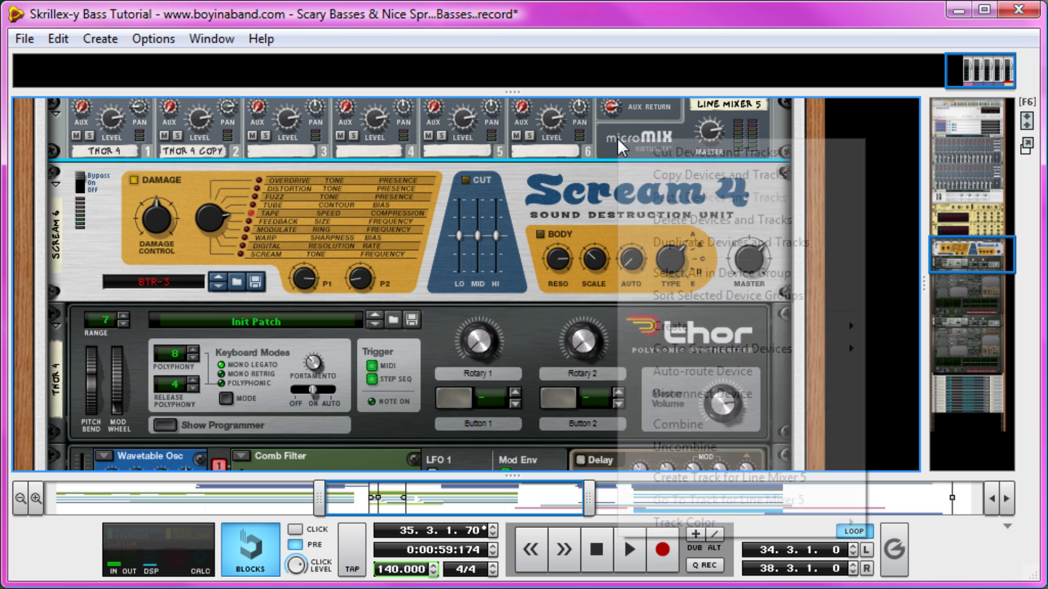
mouse_move(778, 326)
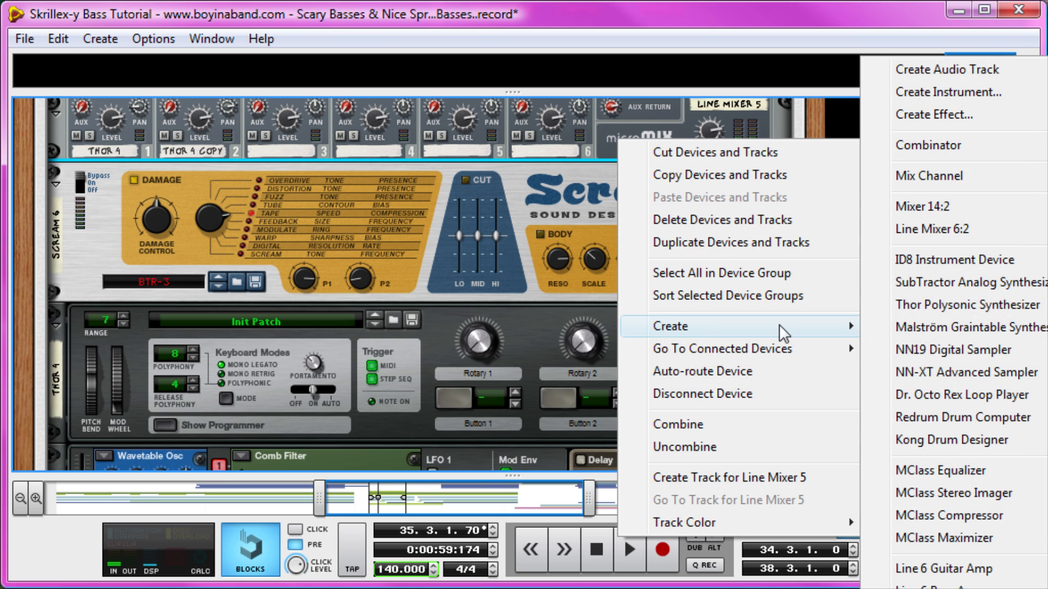
left_click(942, 282)
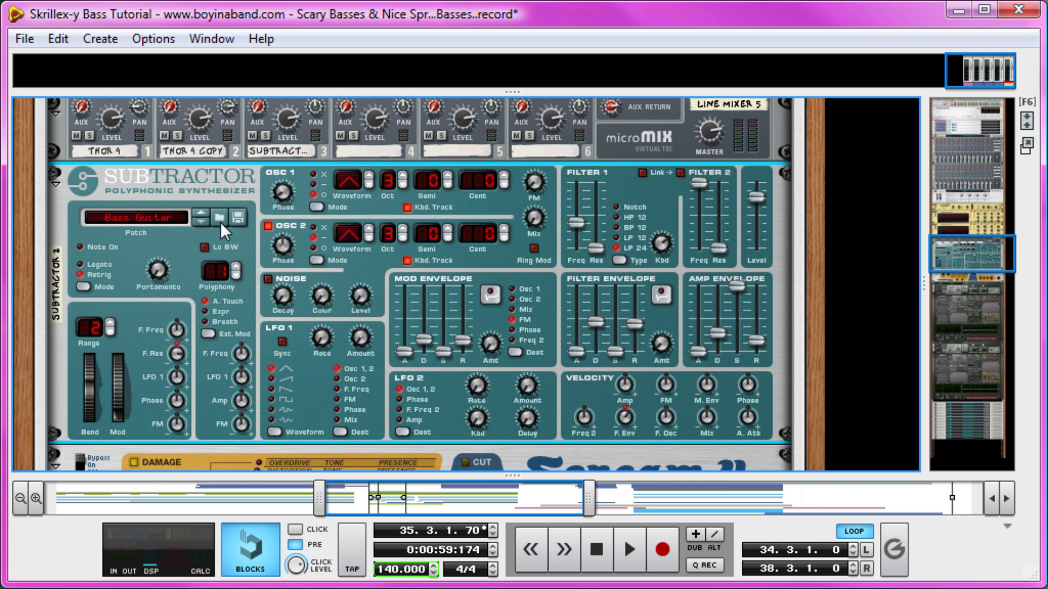
right_click(183, 250)
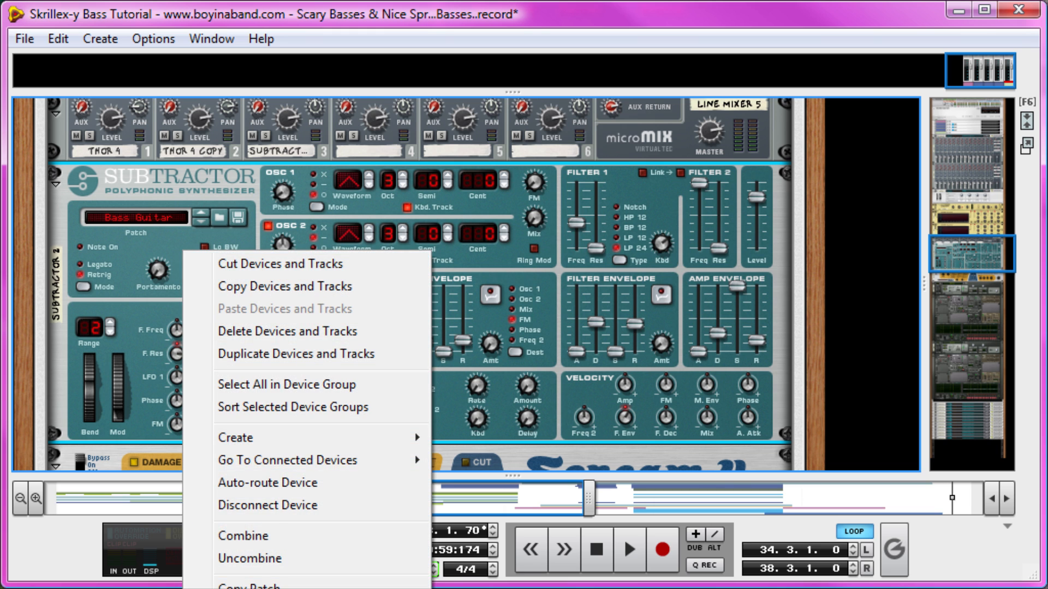
left_click(333, 588)
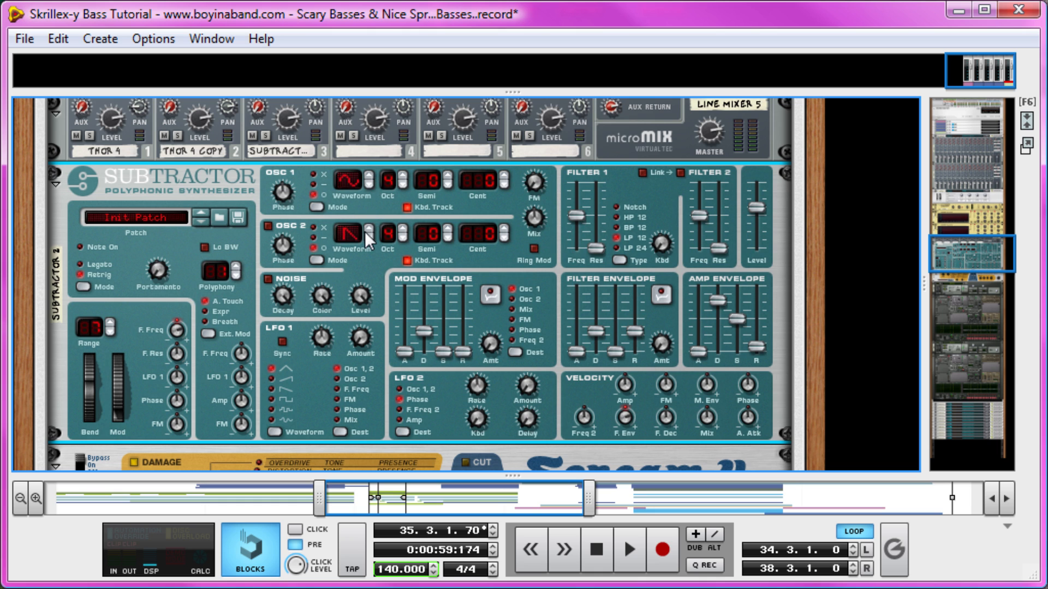
- Enable SubTractor's Osc 2 and set both oscillators to sine waves, Osc 1 at octave 2 and Osc 2 at octave 3
left_click(268, 226)
left_click(402, 239)
scroll(363, 264, "up", 3)
- Solo the SubTractor's mixer channel and slightly lower its Filter 1 frequency while the loop plays
left_click(267, 258)
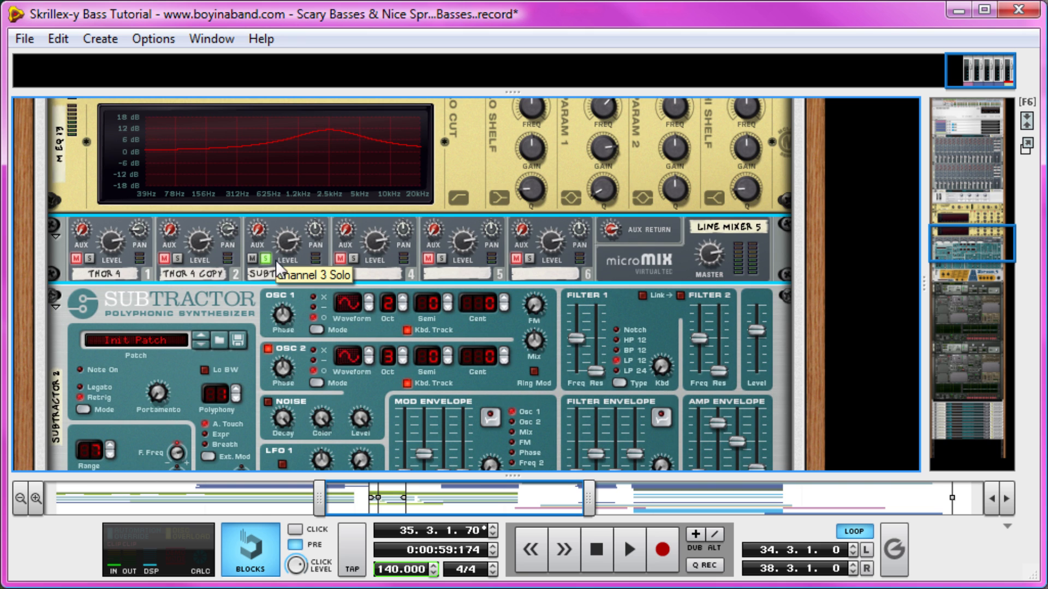
key("space")
scroll(295, 259, "down", 3)
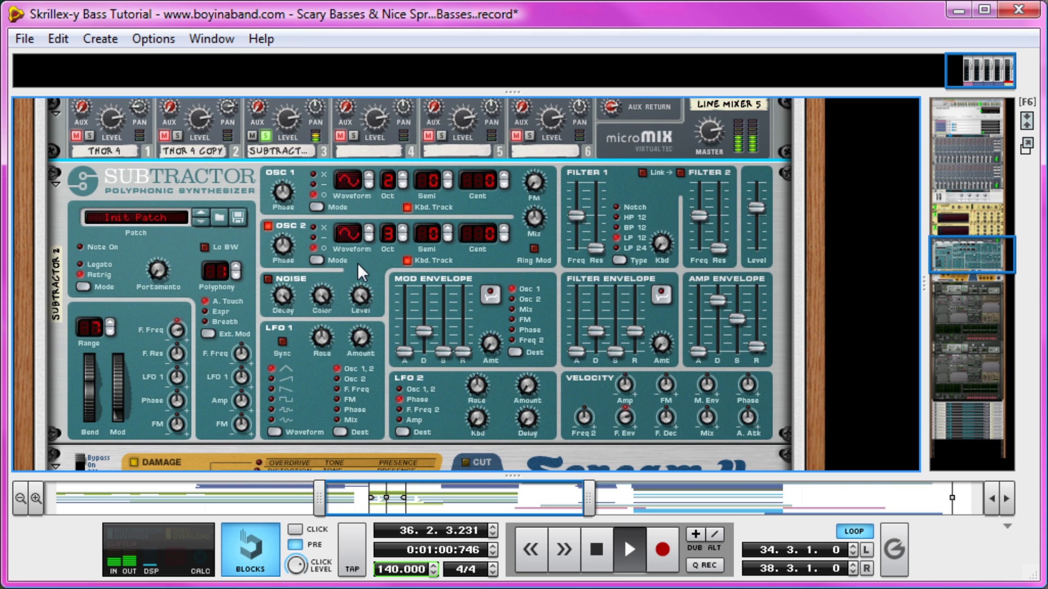
left_click_drag(574, 221, 570, 267)
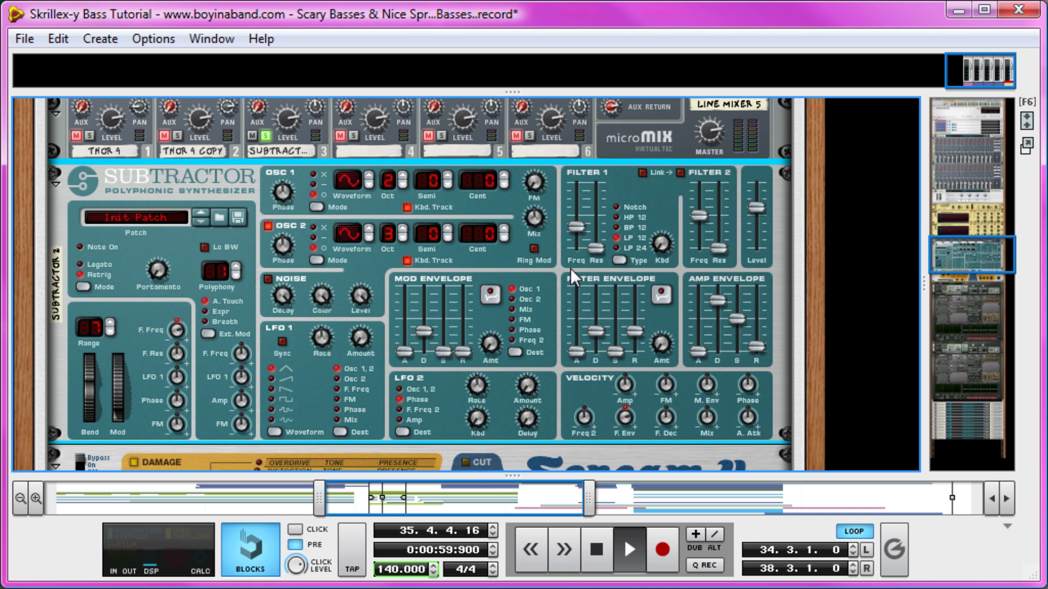
- Set the SubTractor's master level to 115 and turn its mixer channel level up to maximum
left_click_drag(765, 210, 780, 127)
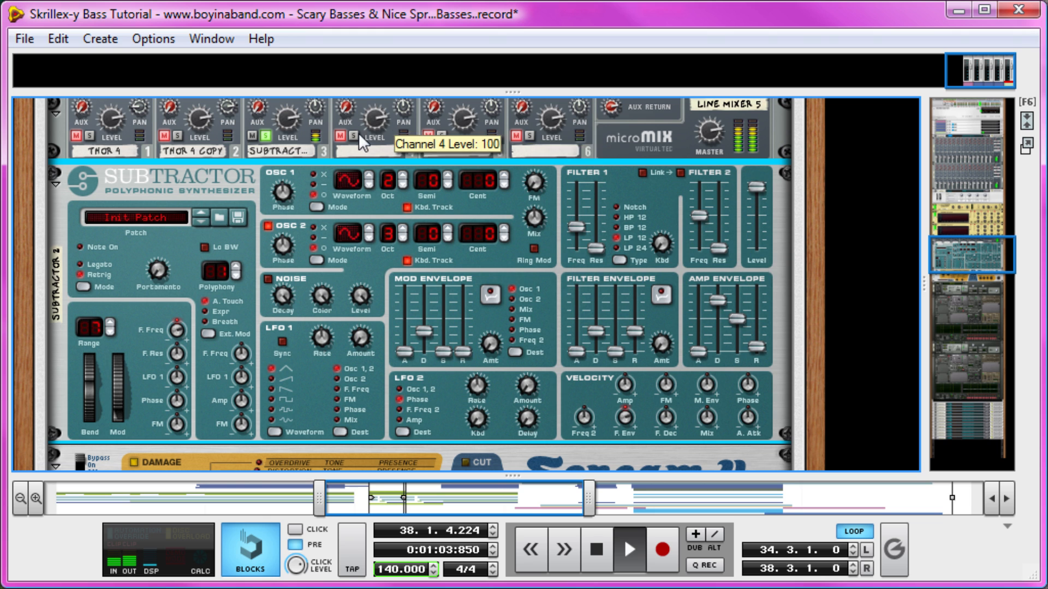
scroll(355, 136, "up", 2)
left_click_drag(293, 172, 334, 98)
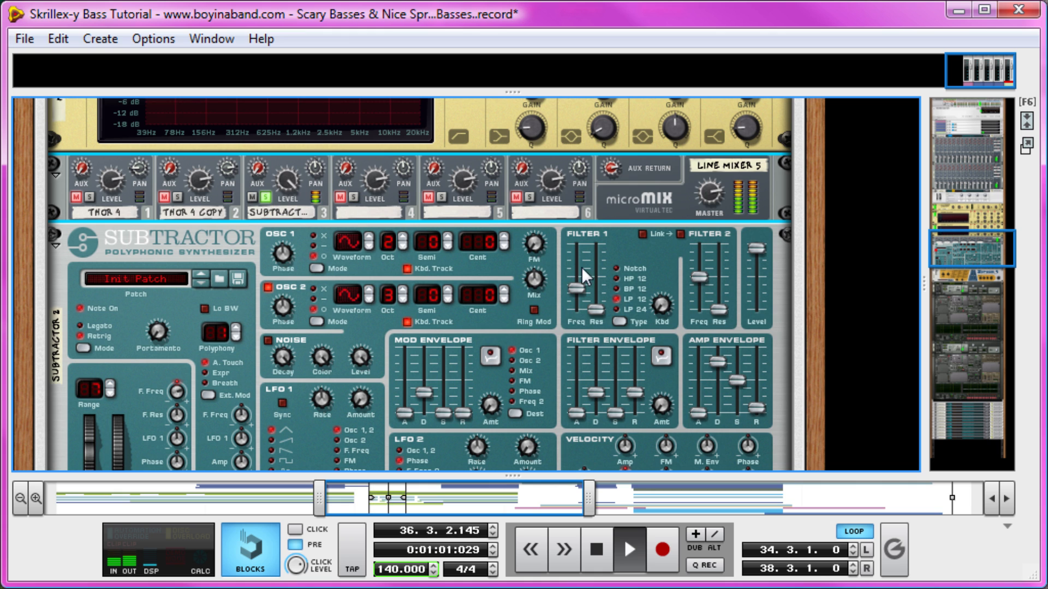
left_click_drag(761, 247, 759, 254)
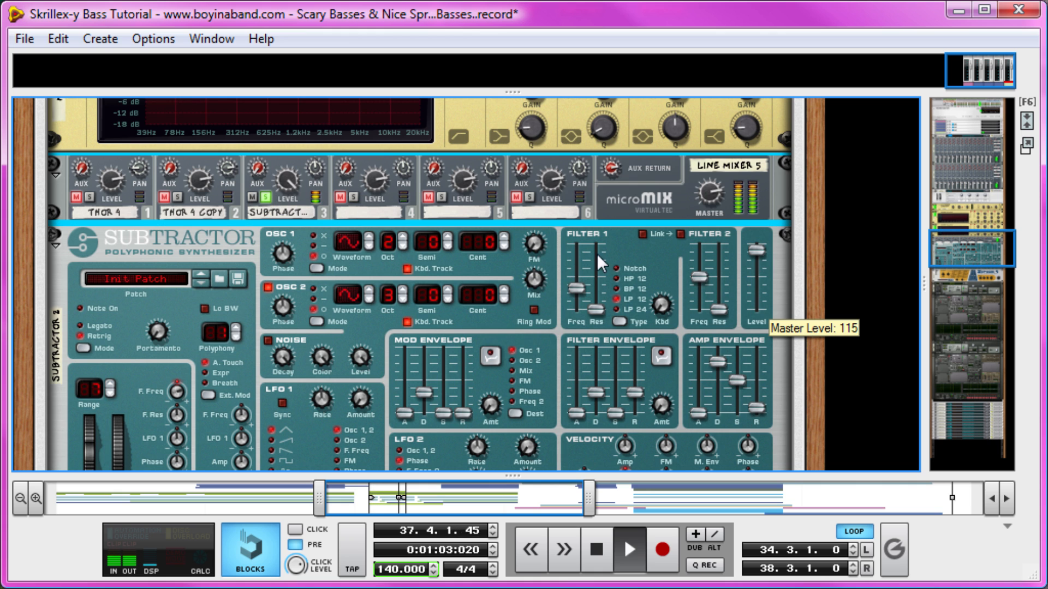
- Listen to the loop through the compressor and equalizers with the SubTractor layer added
mouse_move(296, 176)
key("space")
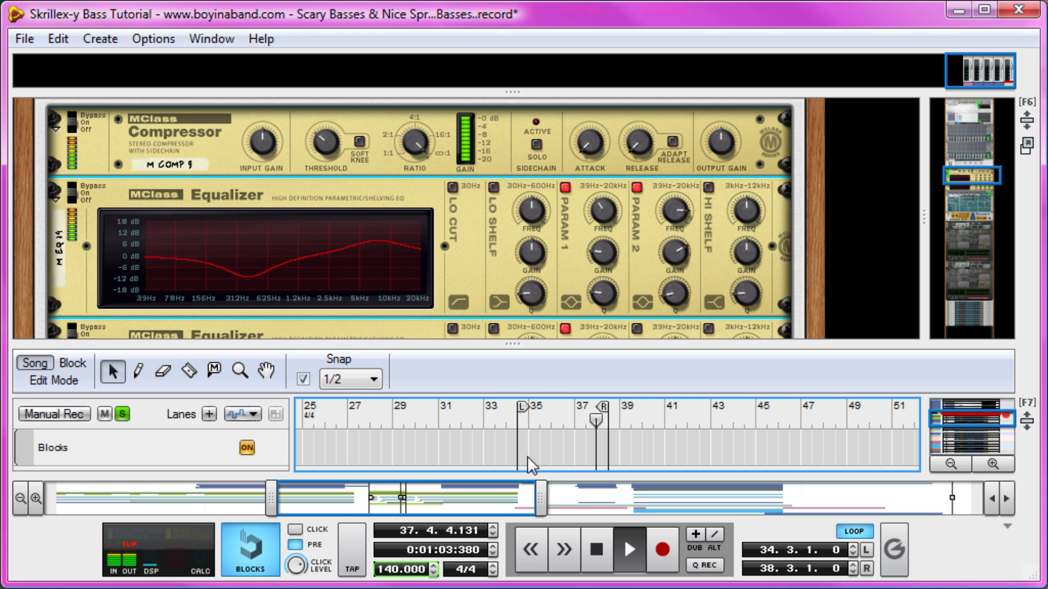
key("space")
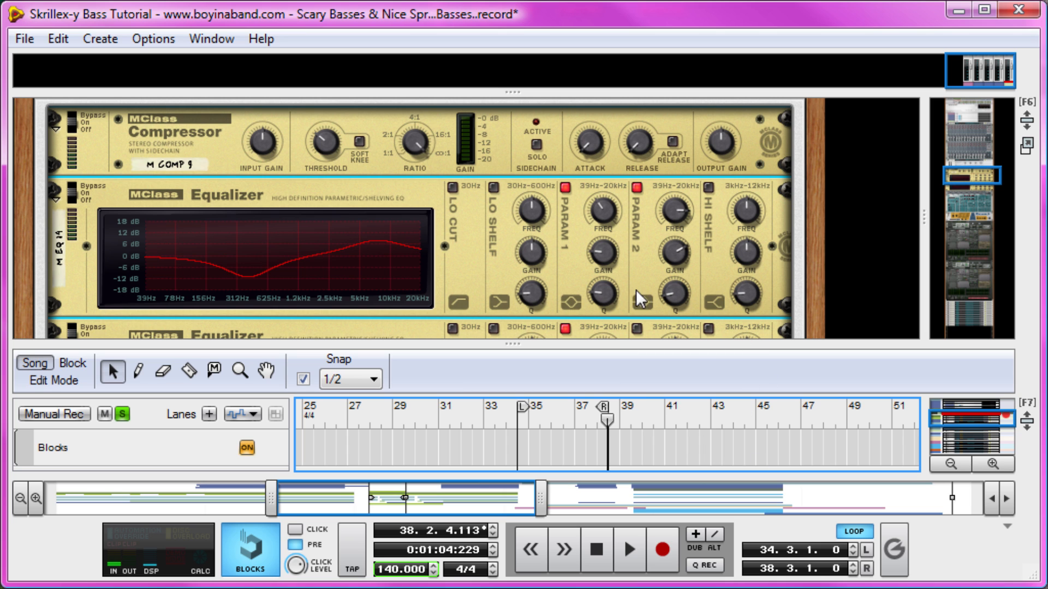
- Enlarge the sequencer over the rack, place the playback position at bar 28 and bring the Cerberus track into view
left_click_drag(506, 345, 506, 98)
scroll(550, 385, "up", 5)
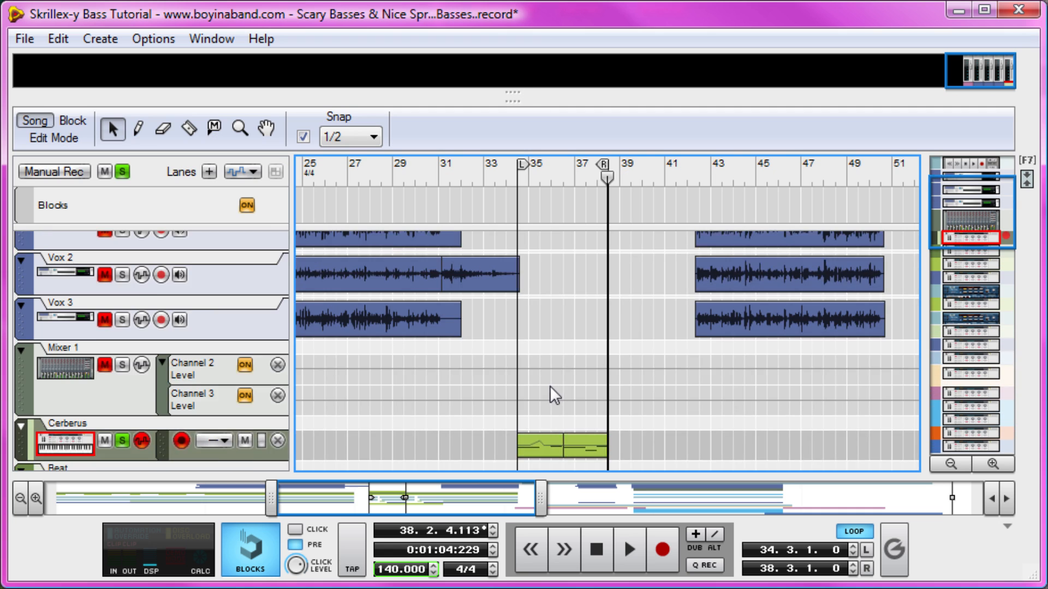
left_click_drag(403, 175, 621, 208)
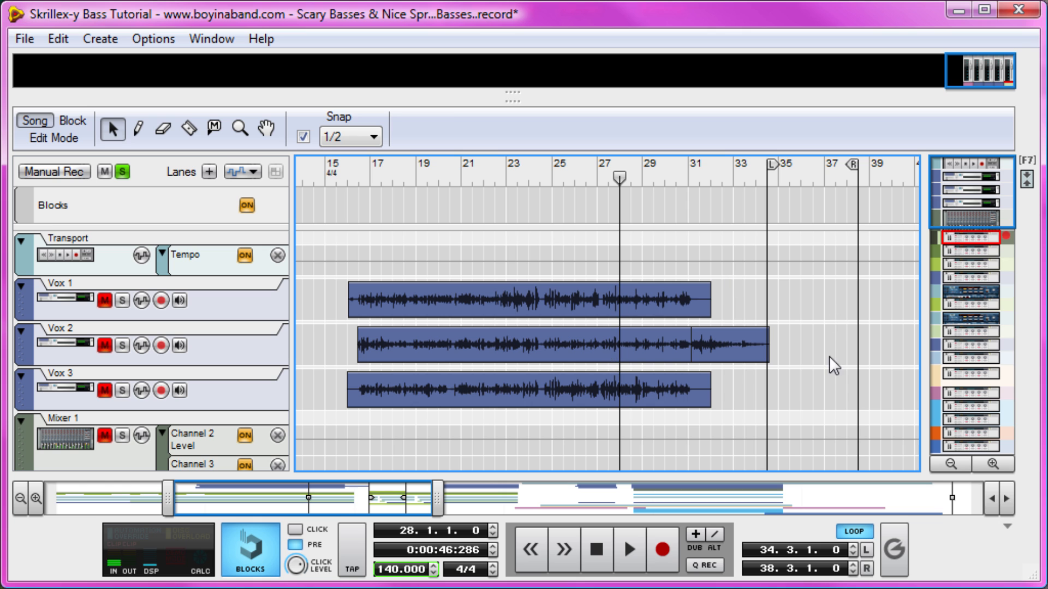
scroll(903, 357, "down", 5)
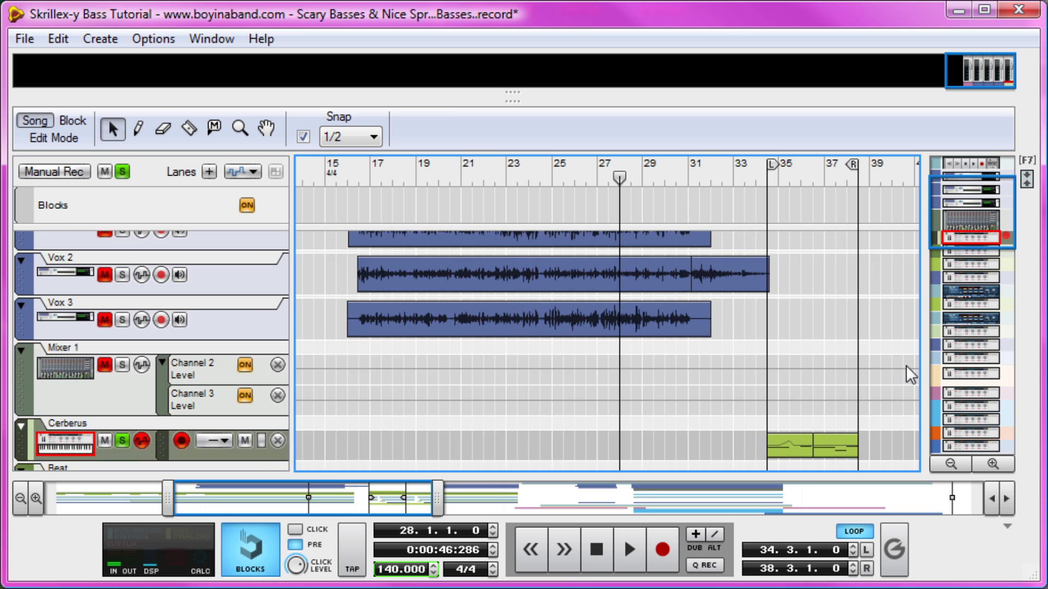